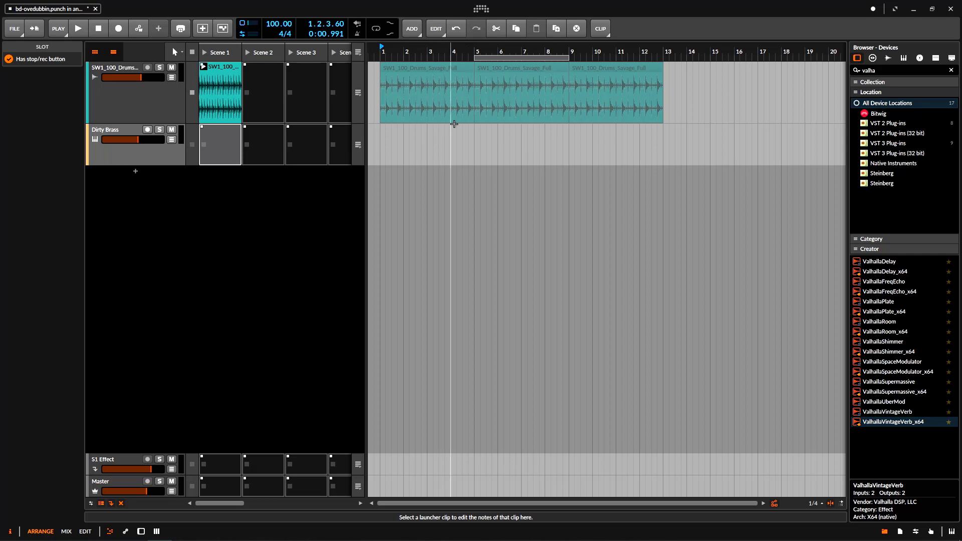
Launch Scene 1 to play the drum clip from the clip launcher and stop playback
click(358, 52)
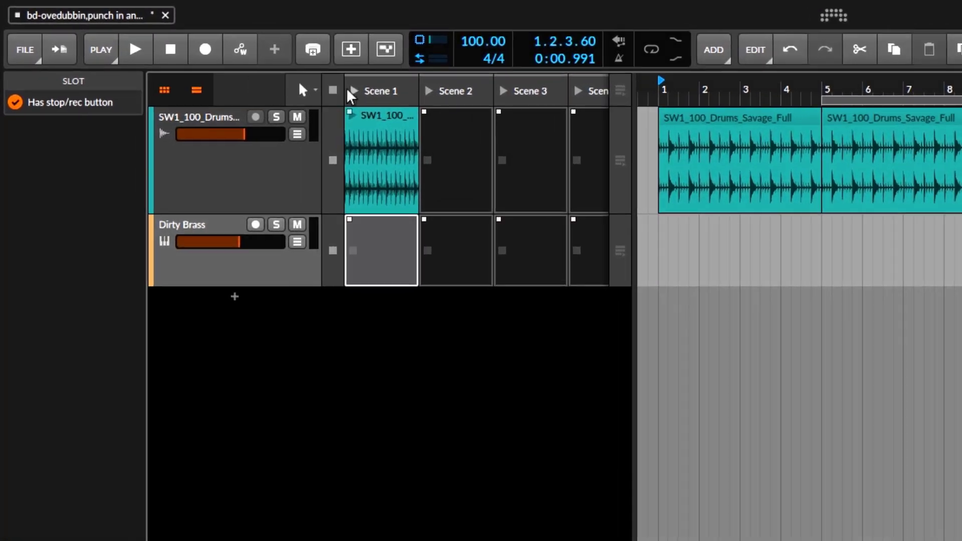
click(349, 91)
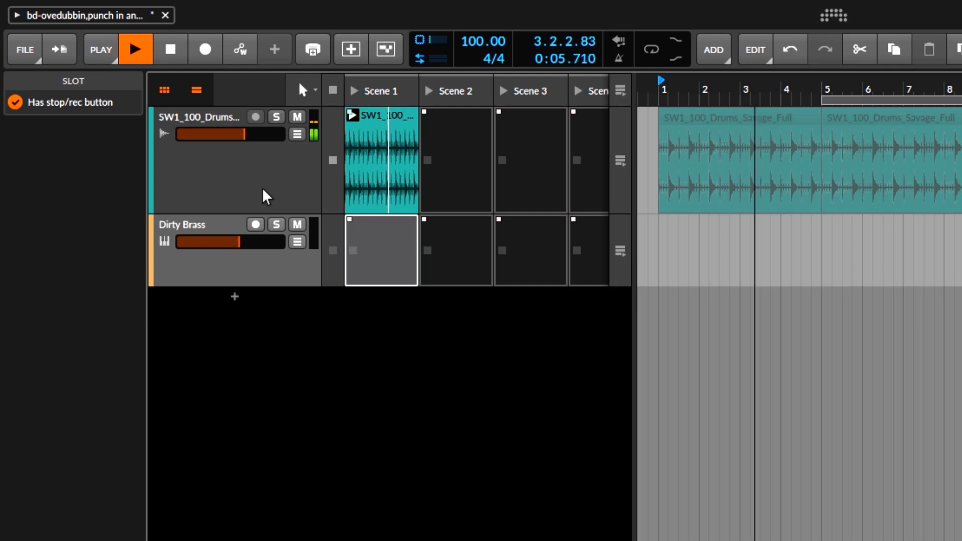
click(172, 59)
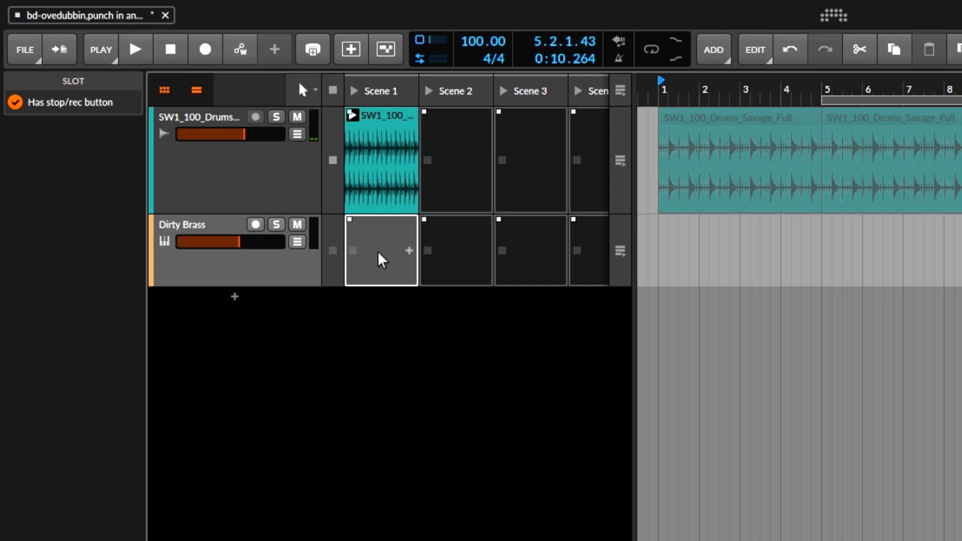
Arm the Dirty Brass track for recording and return the playhead to the start
click(275, 280)
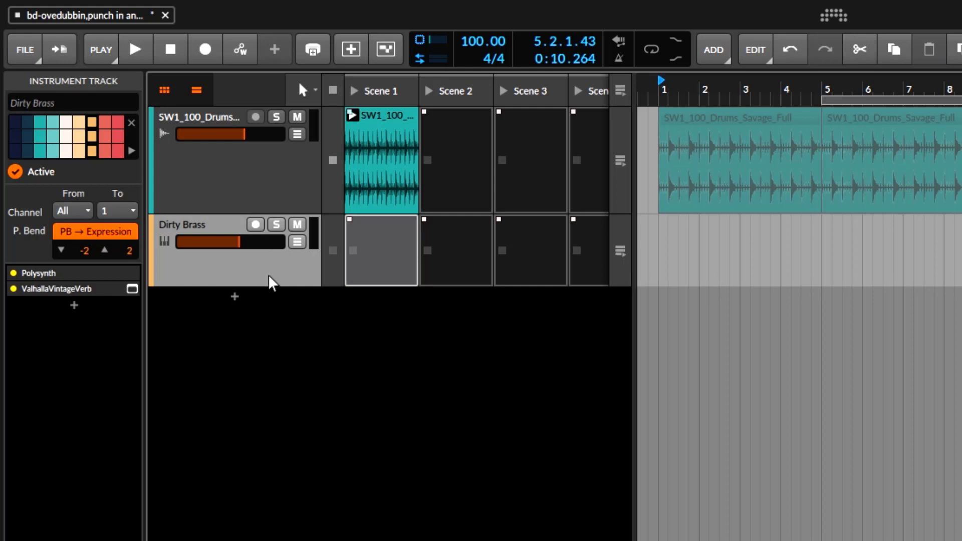
click(258, 225)
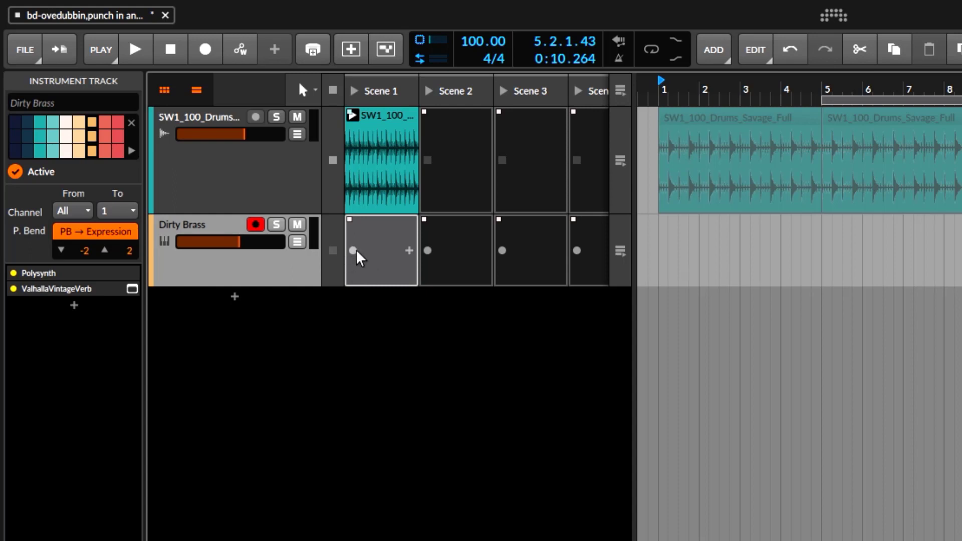
click(171, 55)
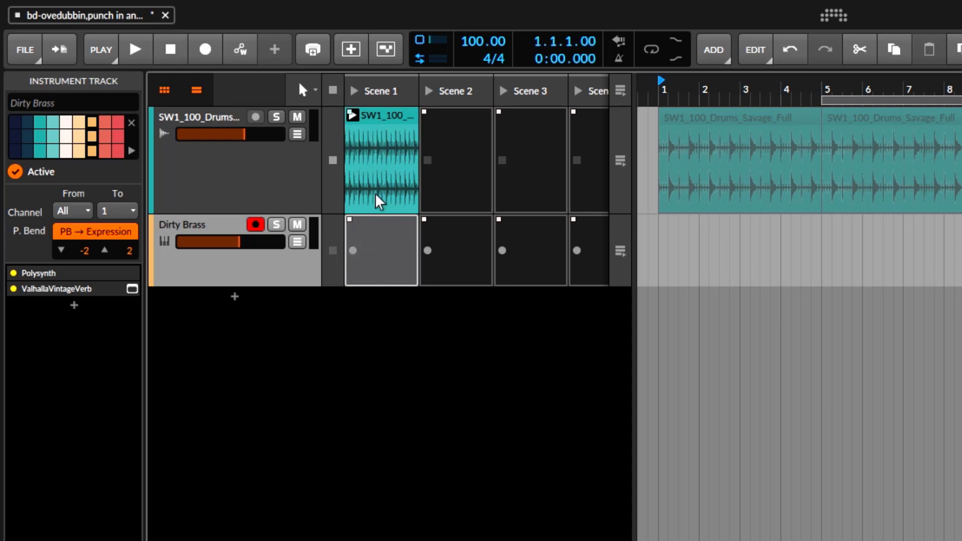
Record a short test take into the Dirty Brass slot of Scene 1 and delete the clip
click(353, 250)
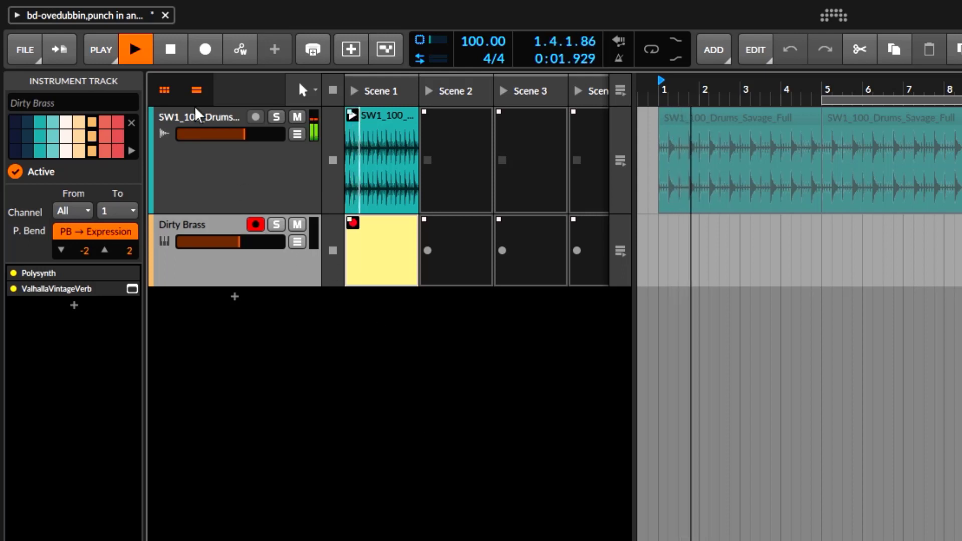
click(171, 55)
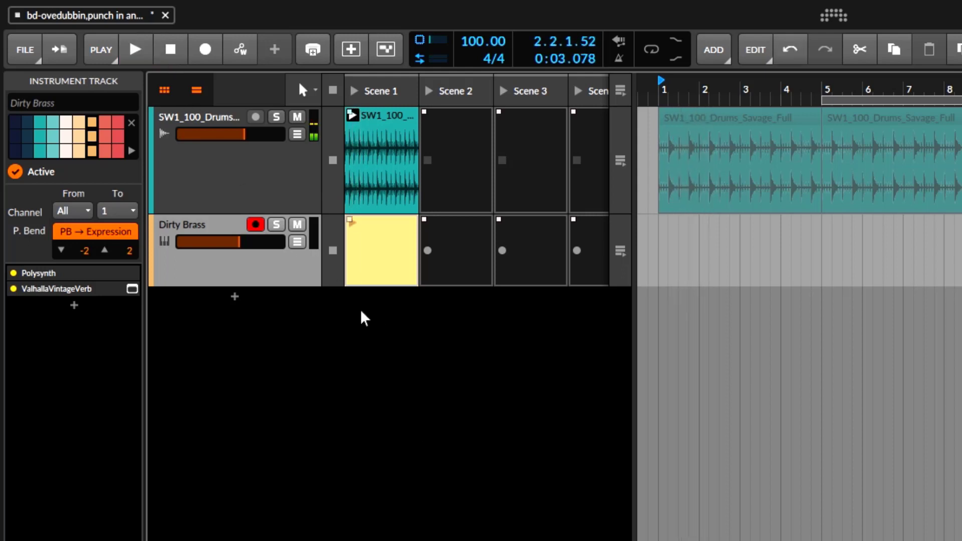
click(400, 266)
key(Delete)
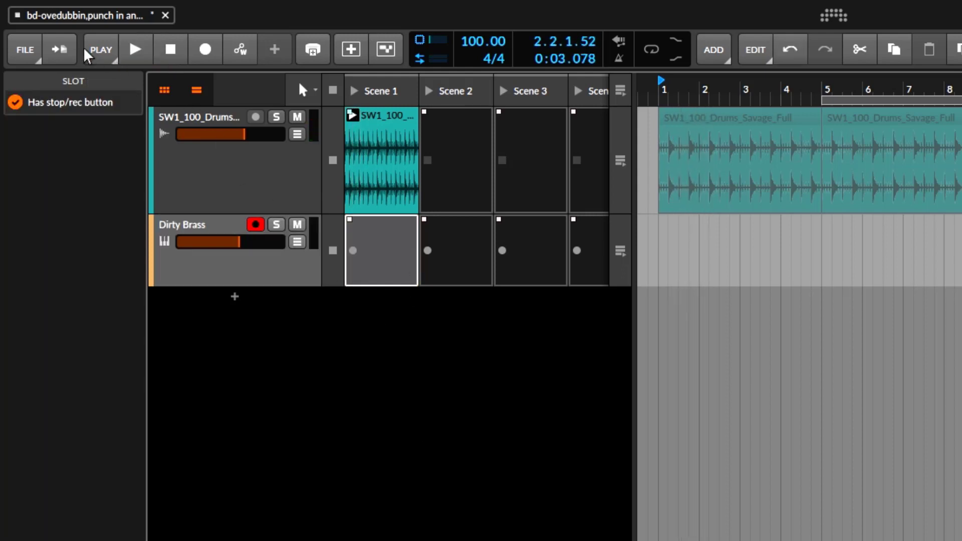
Try recording into the Dirty Brass slot of Scene 1 with pre-roll set to None, and delete the take
click(102, 49)
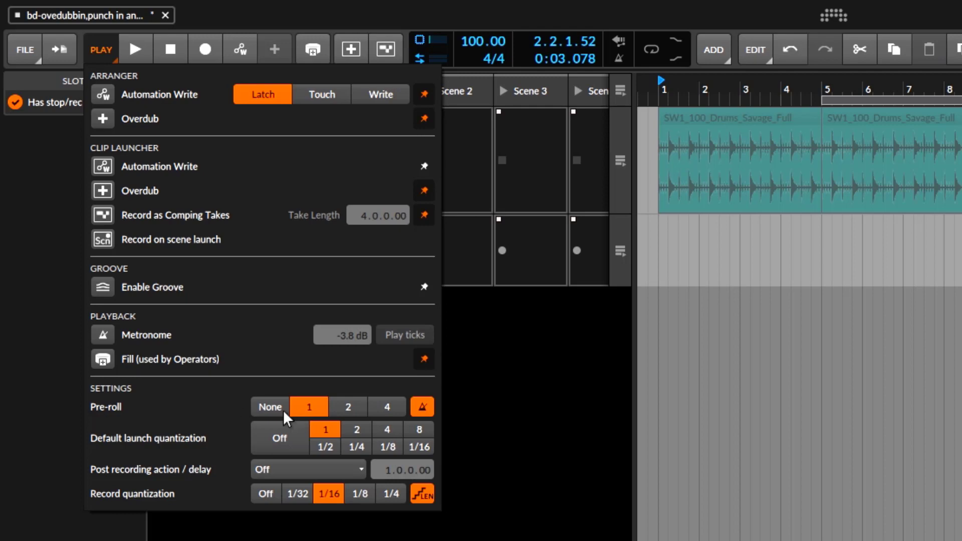
click(302, 408)
click(556, 436)
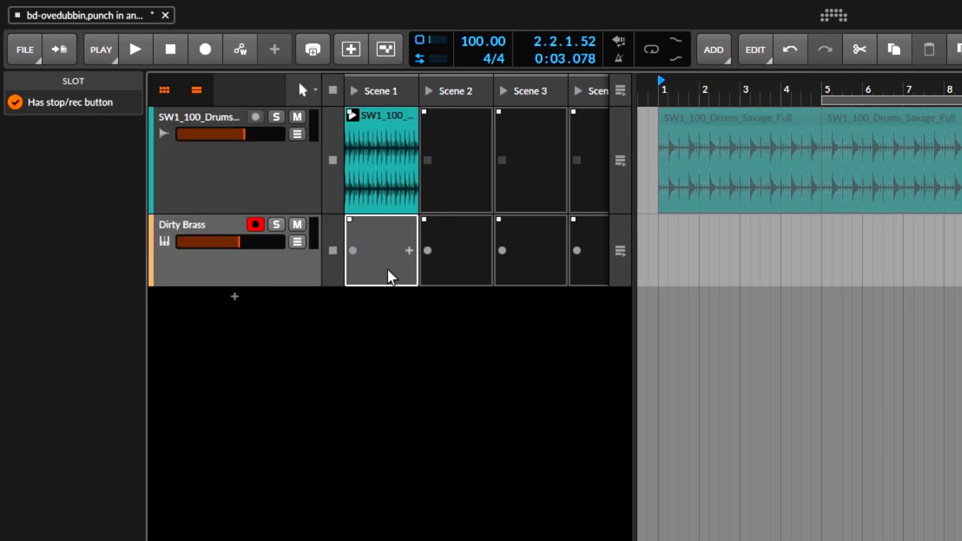
click(353, 252)
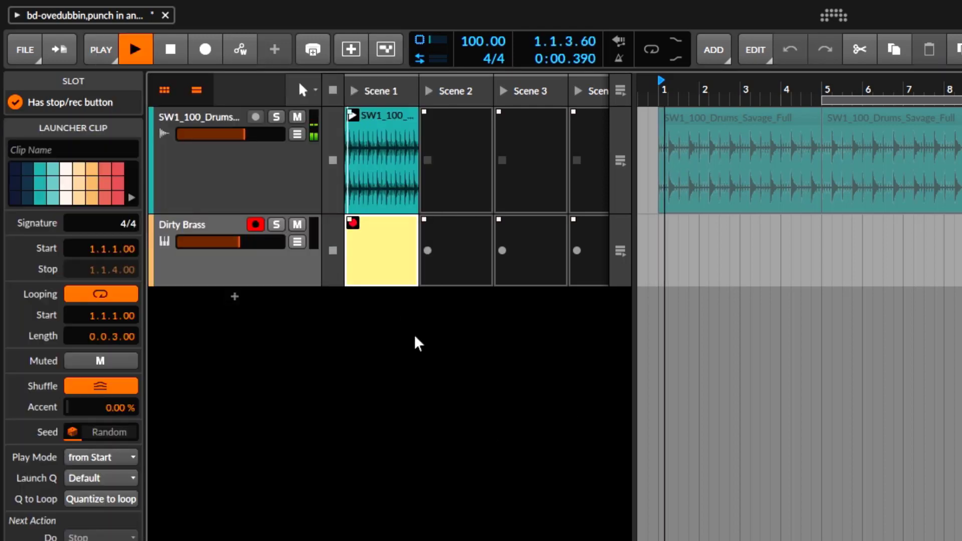
click(170, 49)
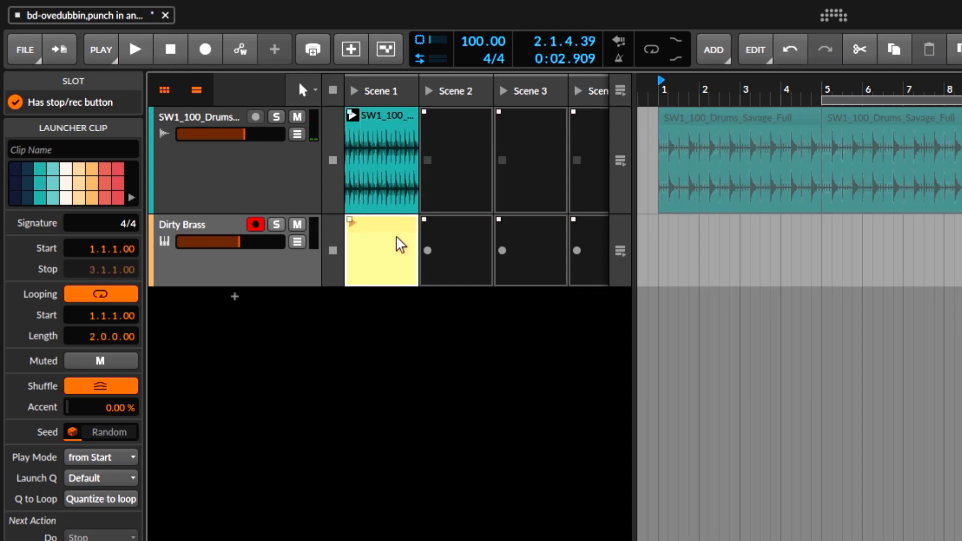
key(Delete)
Set the recording pre-roll to 1 bar and toggle the playback metronome, leaving it off
click(106, 50)
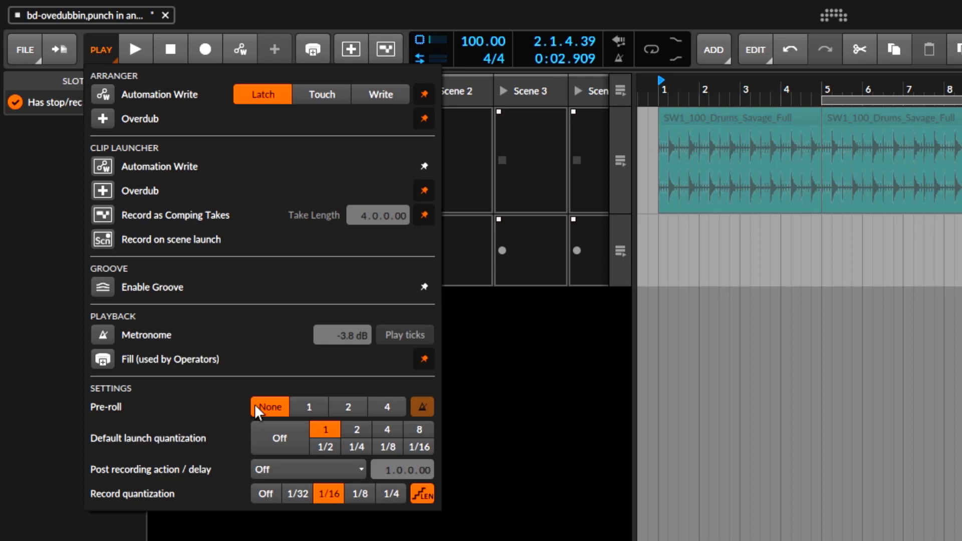
click(308, 408)
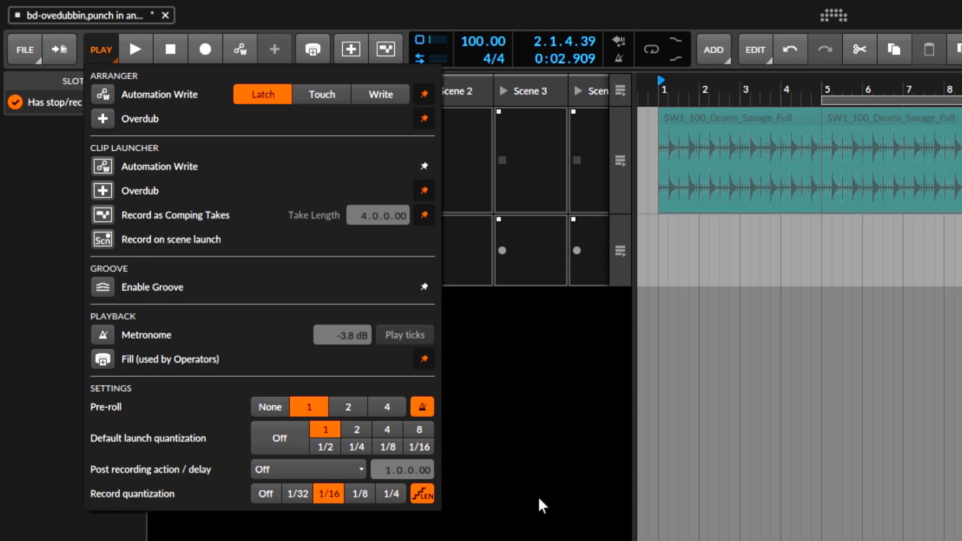
click(101, 333)
click(101, 334)
click(101, 333)
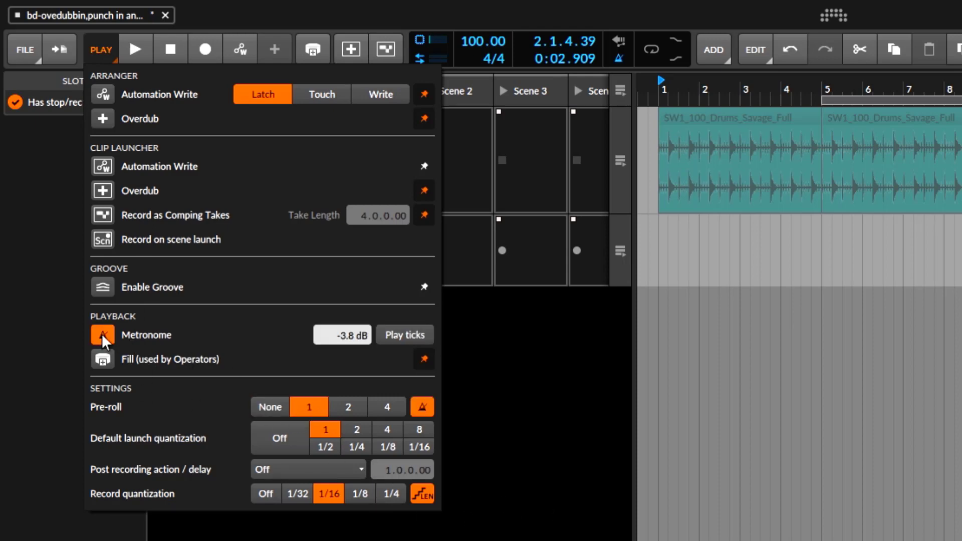
click(101, 334)
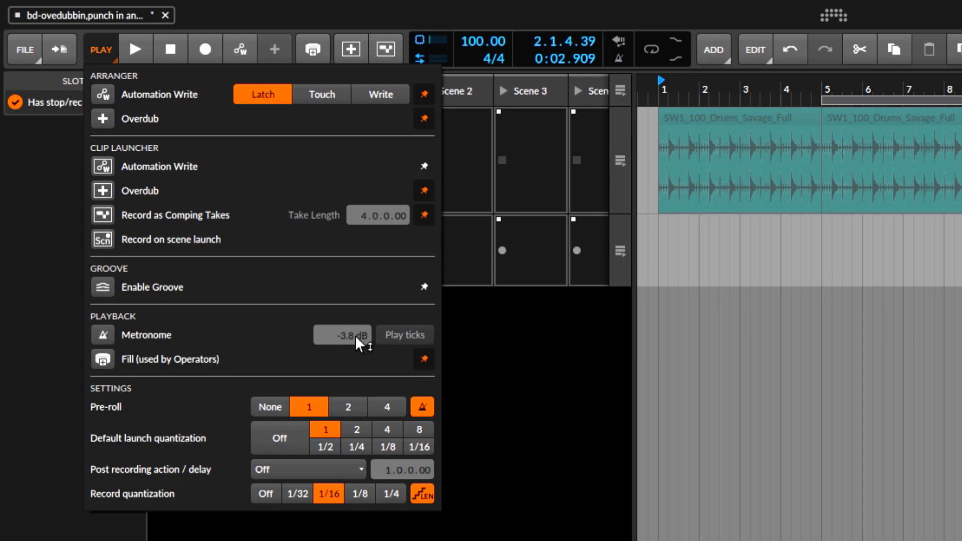
click(592, 7)
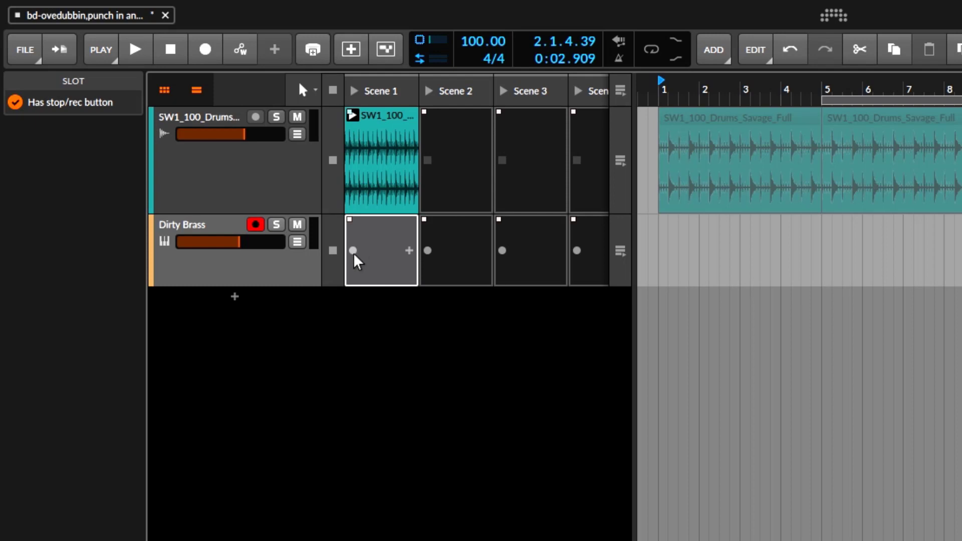
Record a note clip from the song start into the Dirty Brass slot of Scene 1
click(171, 51)
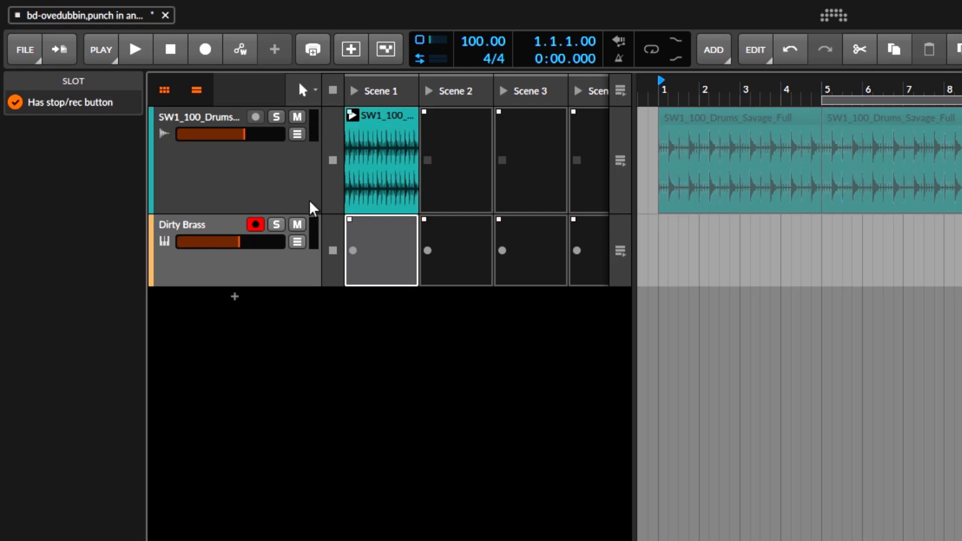
click(353, 251)
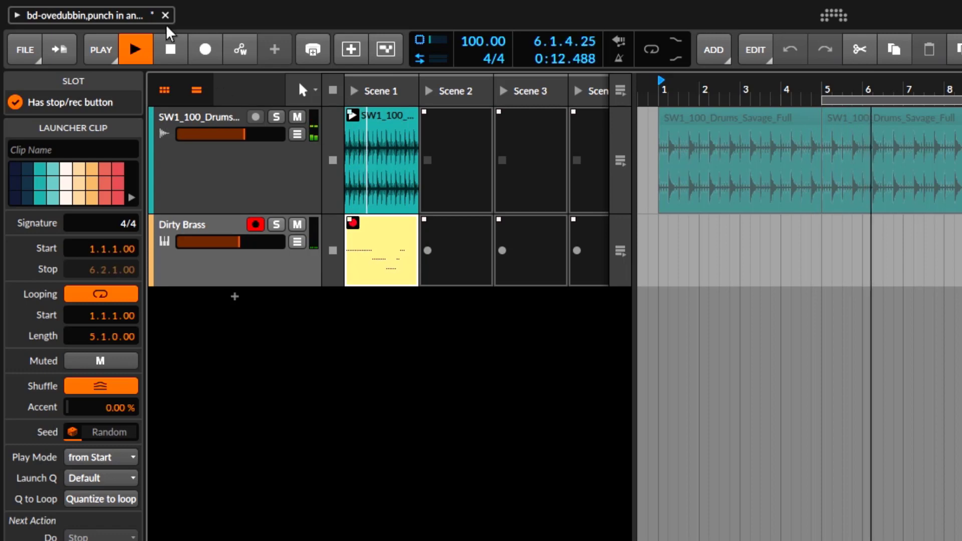
click(170, 49)
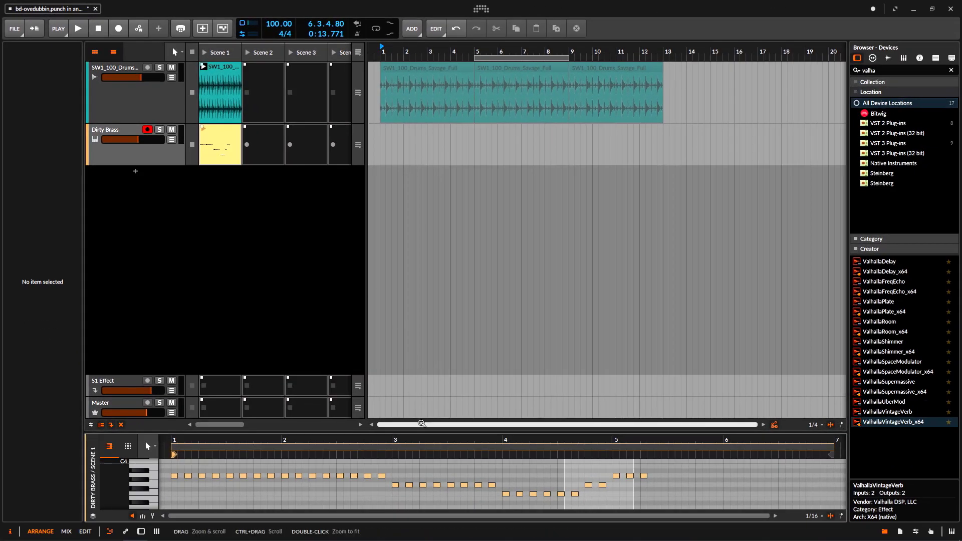
Enlarge the note editor below the arranger and hide the device browser
drag(420, 432, 420, 317)
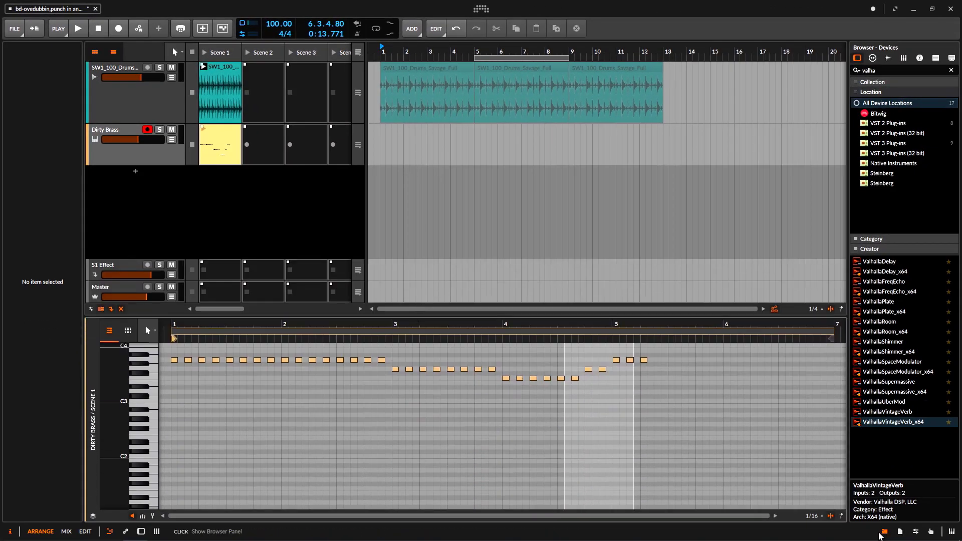
click(882, 532)
drag(487, 316, 481, 267)
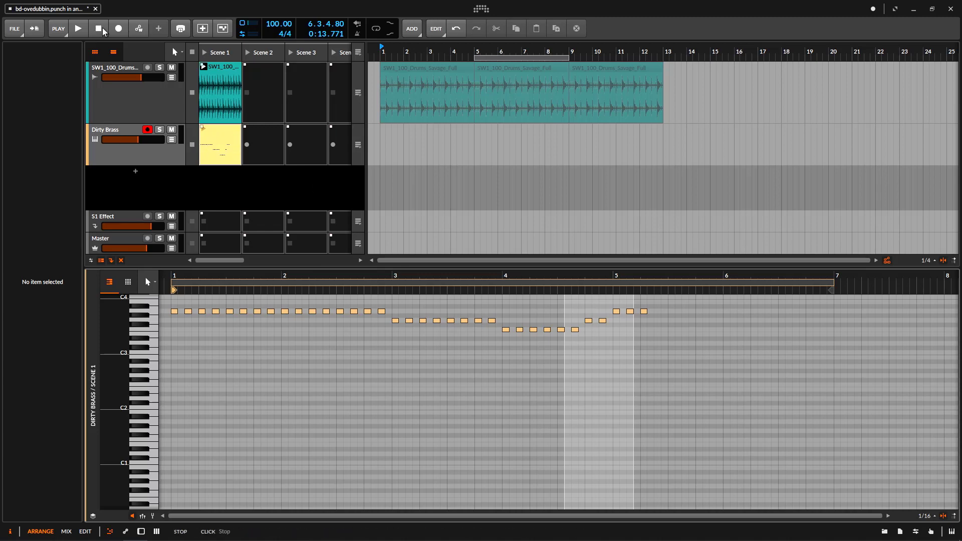
Set the loop length of the recorded Dirty Brass clip to 4.0.0.00
click(222, 141)
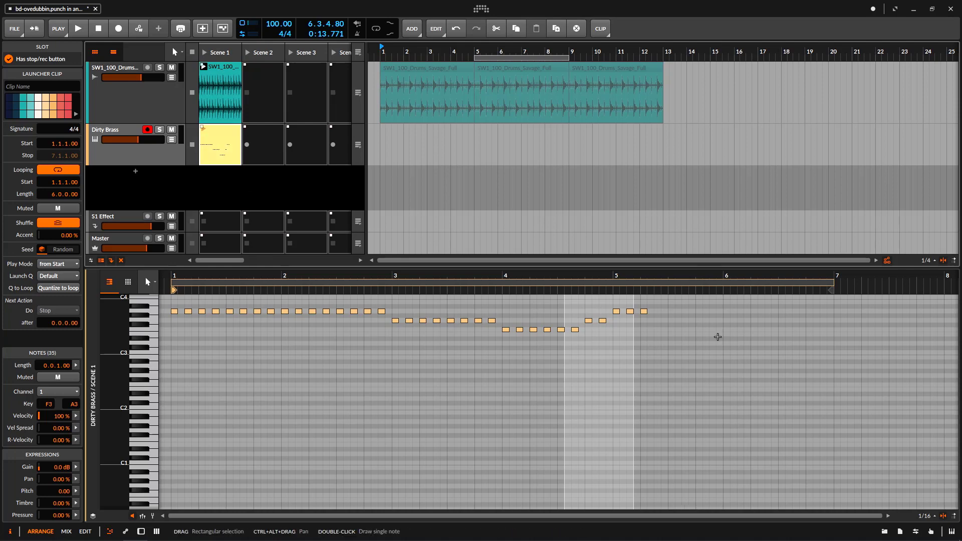
drag(680, 324, 614, 303)
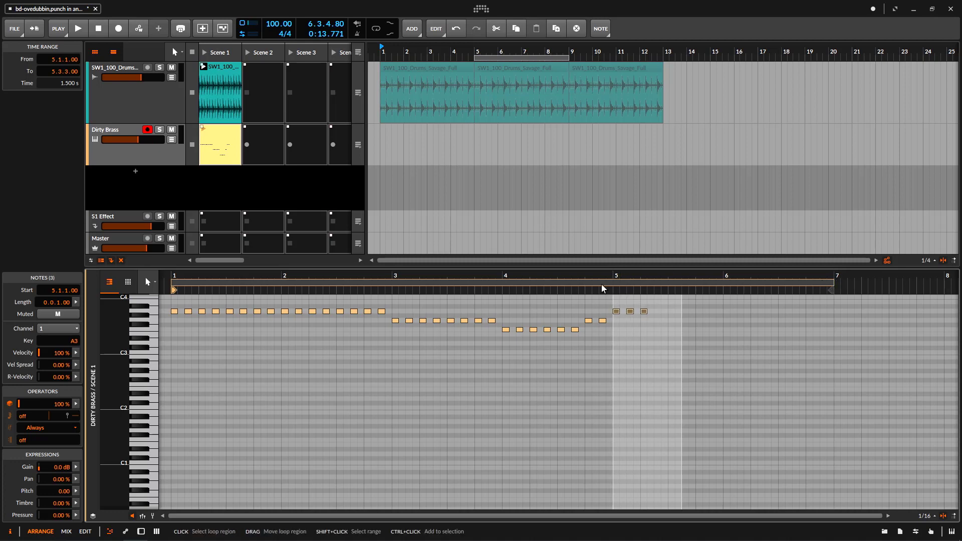
click(153, 159)
click(205, 146)
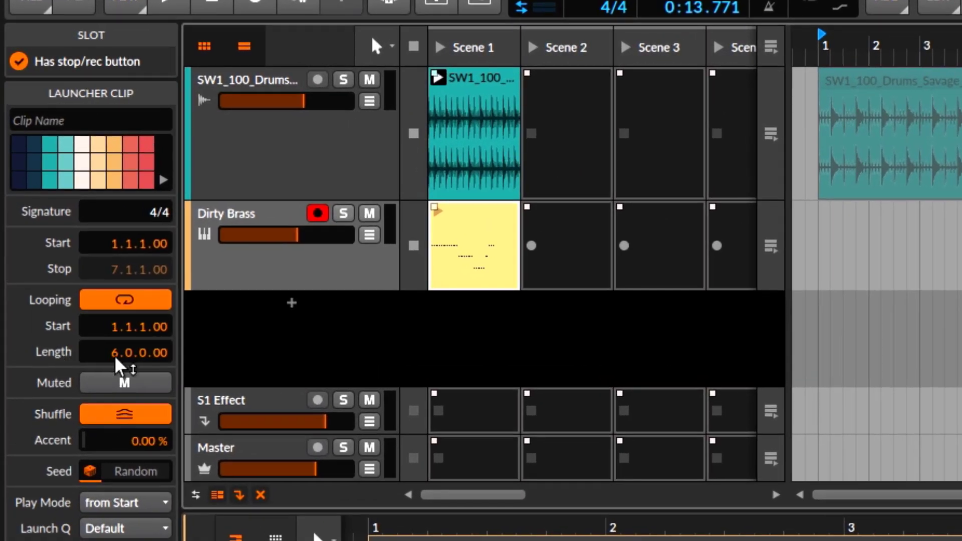
drag(117, 365, 118, 388)
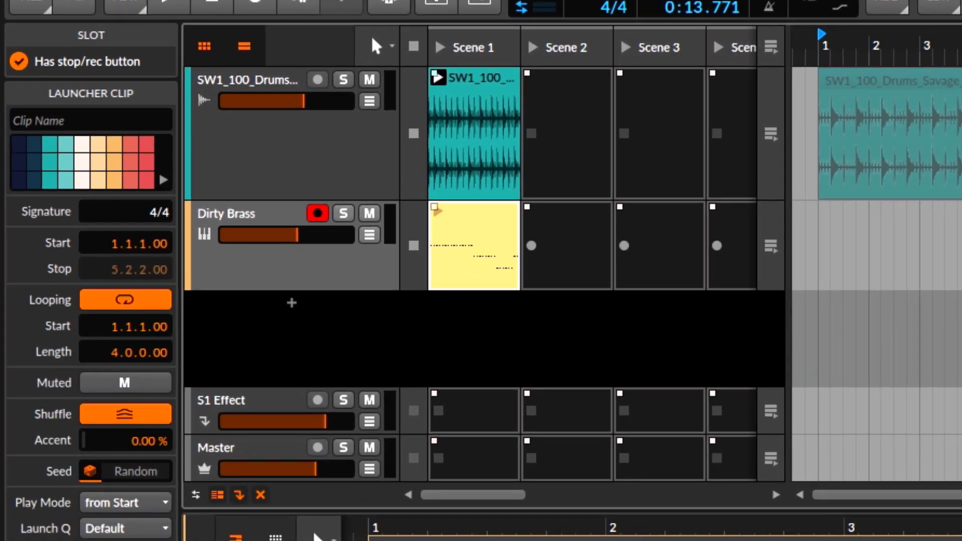
Play Scene 1 while deleting the three notes after bar 5 from the Dirty Brass clip, and return the stopped playhead to the start
click(439, 48)
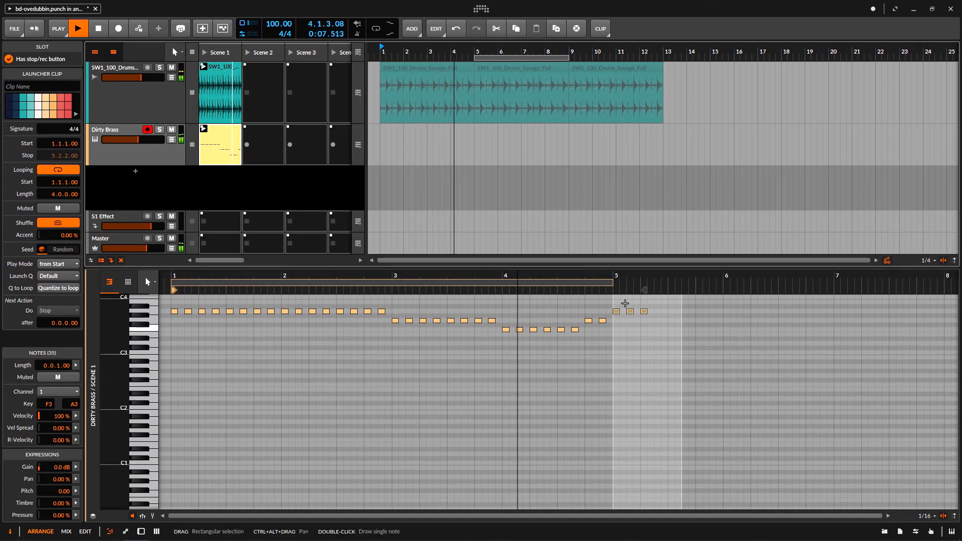
drag(665, 322, 617, 303)
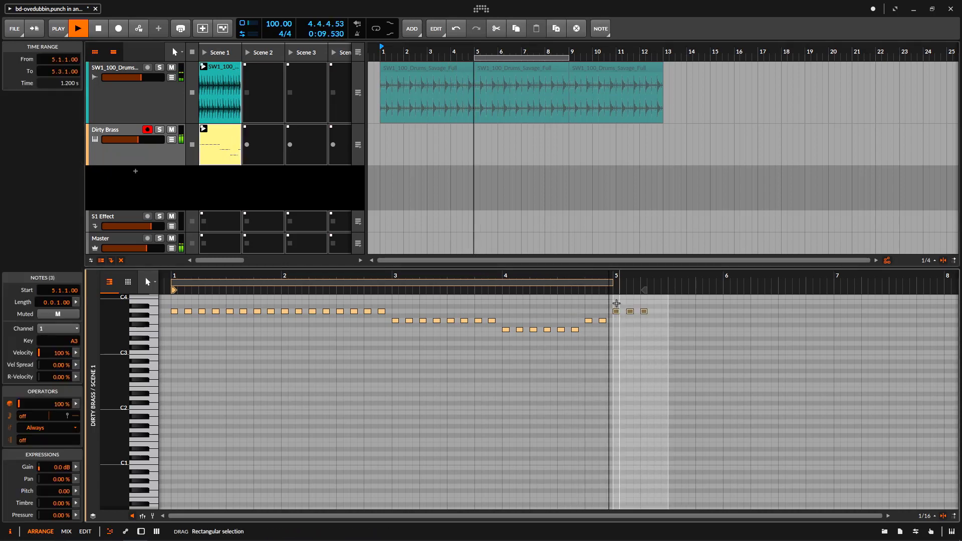
key(Delete)
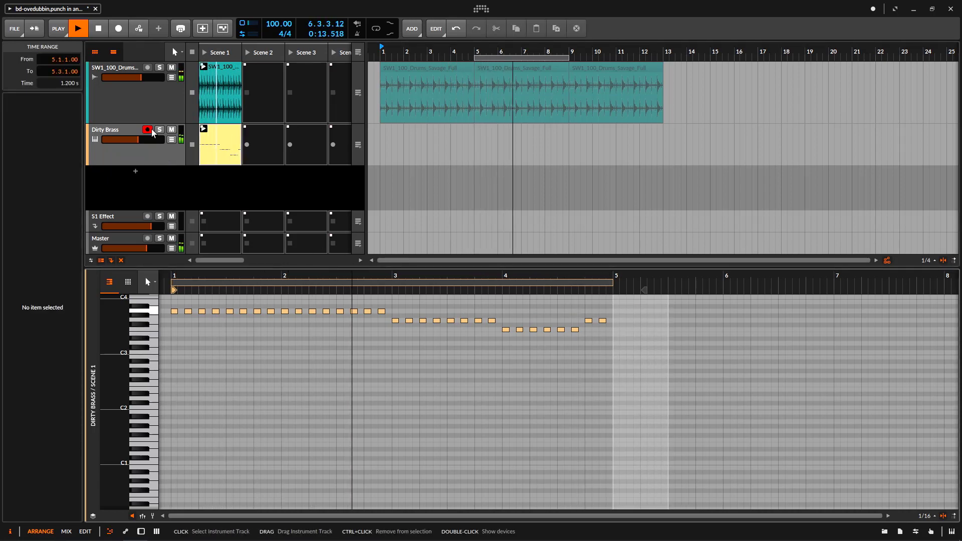
key(space)
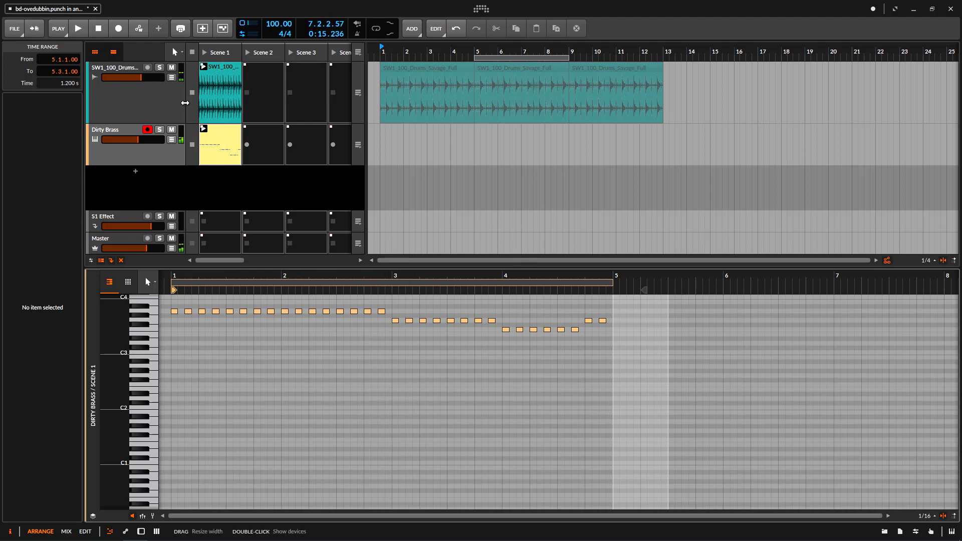
key(Home)
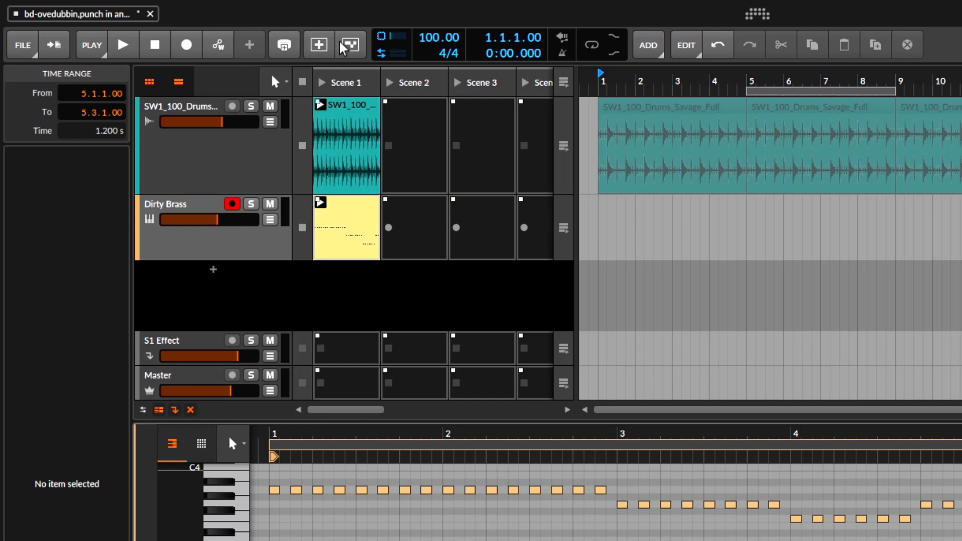
Examine the clip launcher recording options, including Overdub, in the playback settings
click(95, 46)
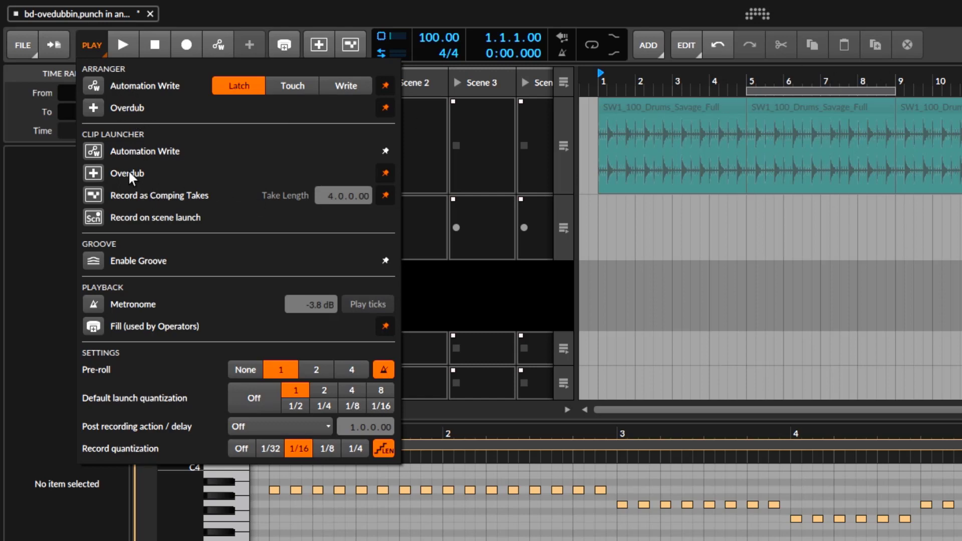
click(596, 33)
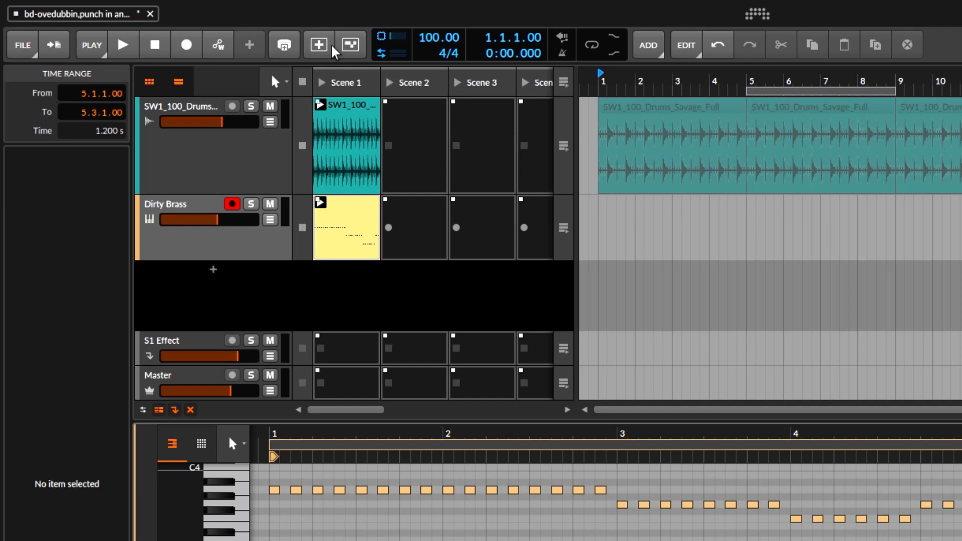
click(95, 47)
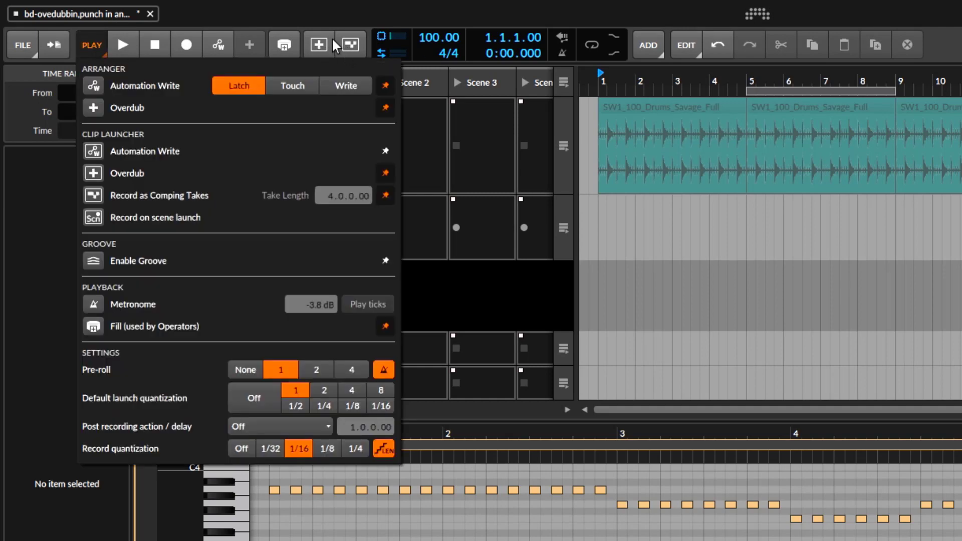
Unpin the clip launcher's Overdub and Record as Comping Takes options from the transport, pin both again, and close the playback settings
click(383, 197)
click(384, 172)
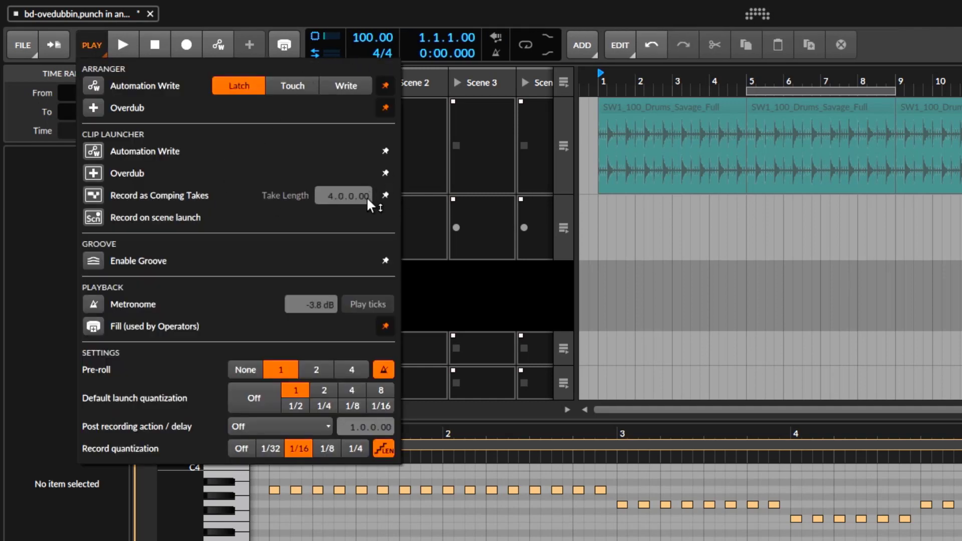
click(386, 172)
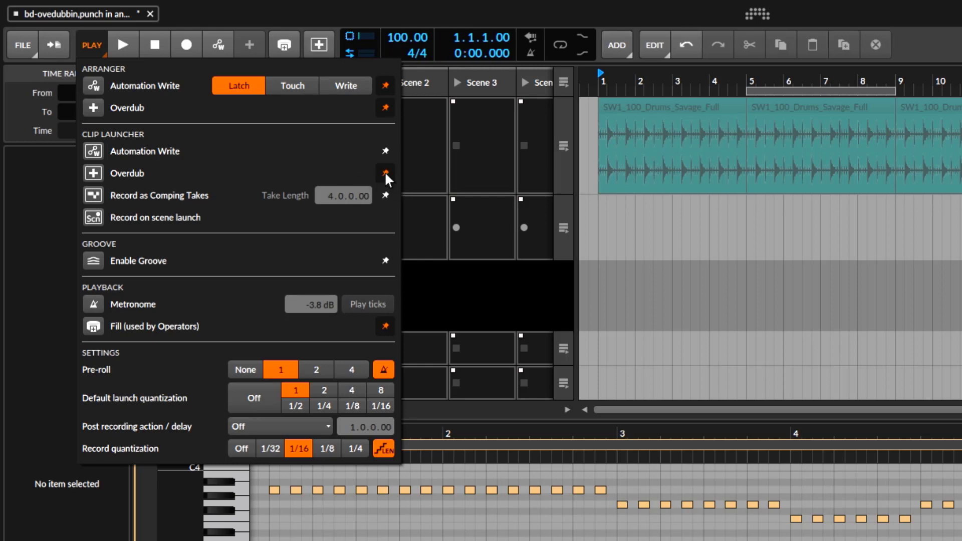
click(385, 195)
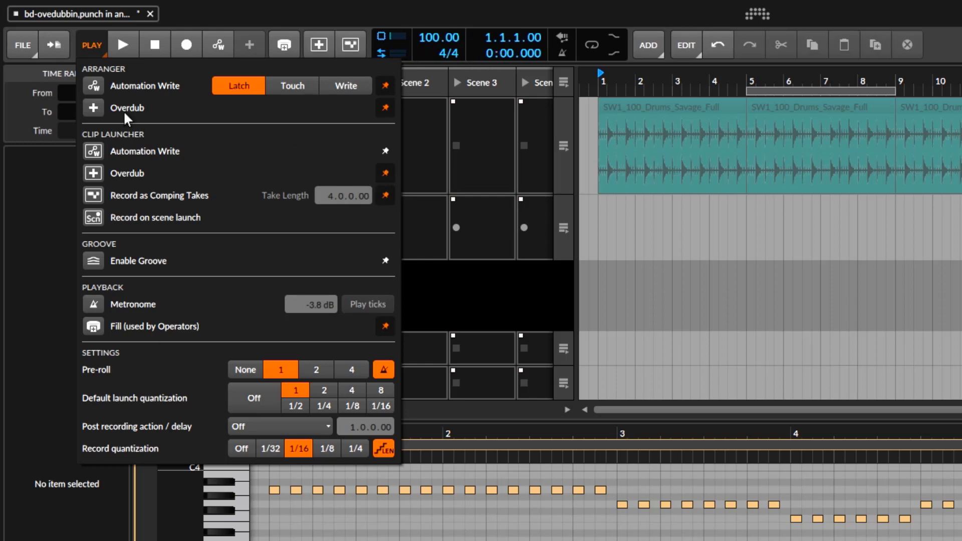
click(244, 7)
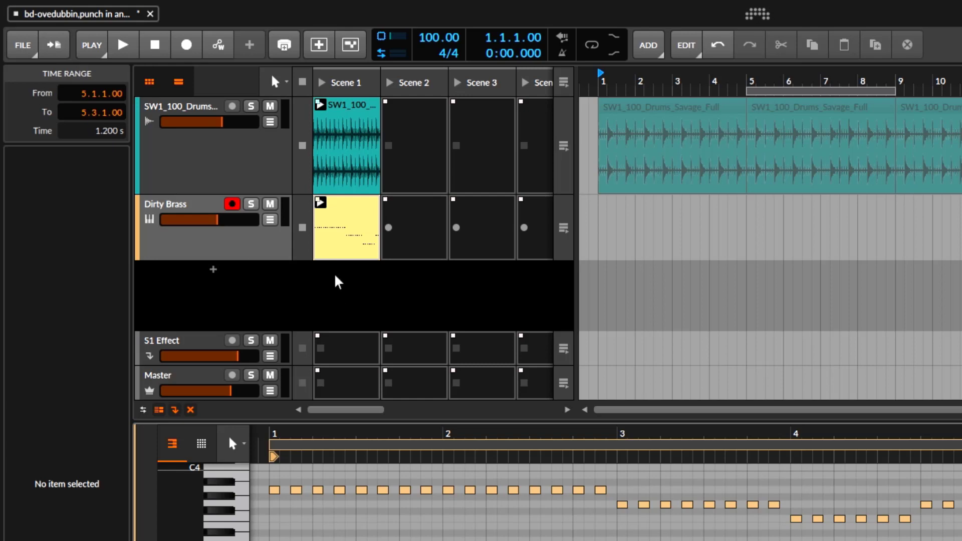
With clip launcher Overdub enabled, play Scene 1 and overdub sustained A2, G2, F2 and G2 notes into the Dirty Brass clip
click(319, 47)
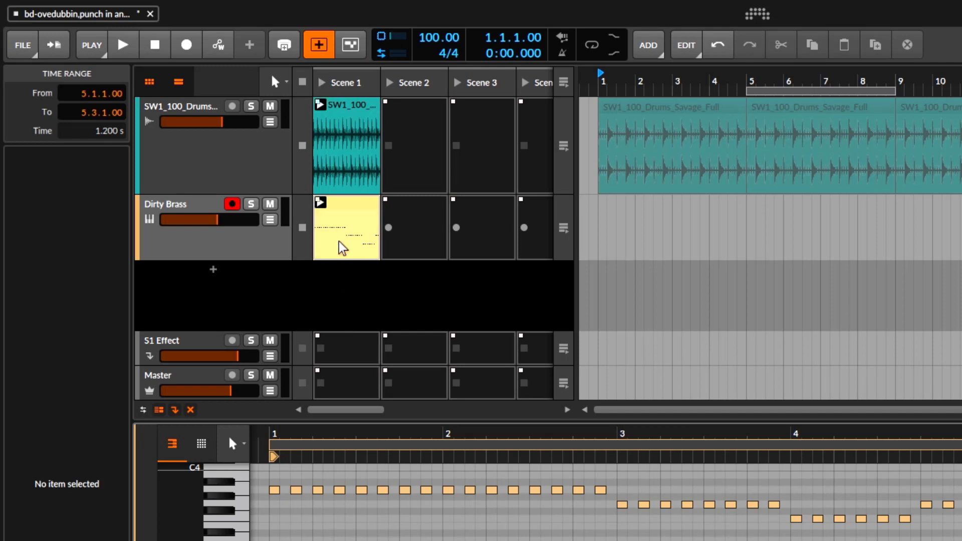
click(322, 83)
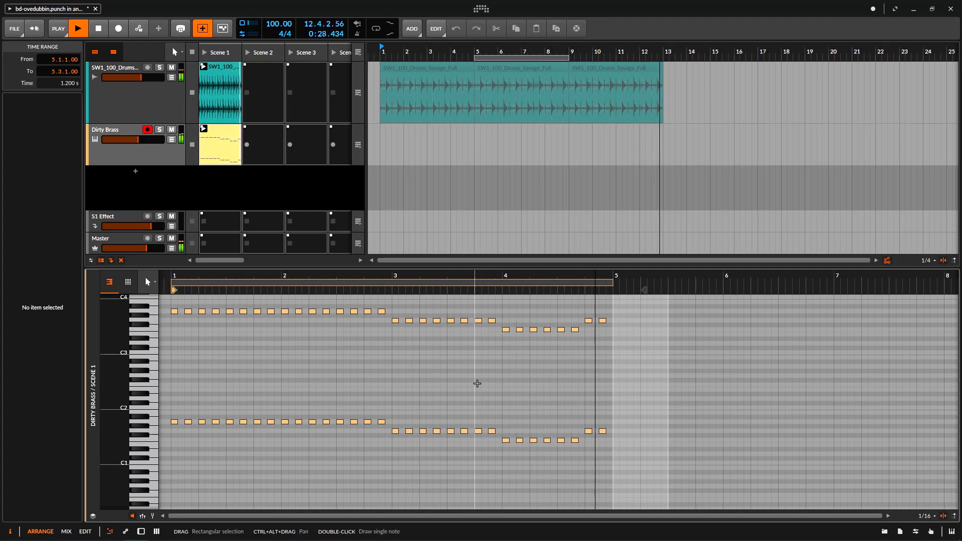
key(h)
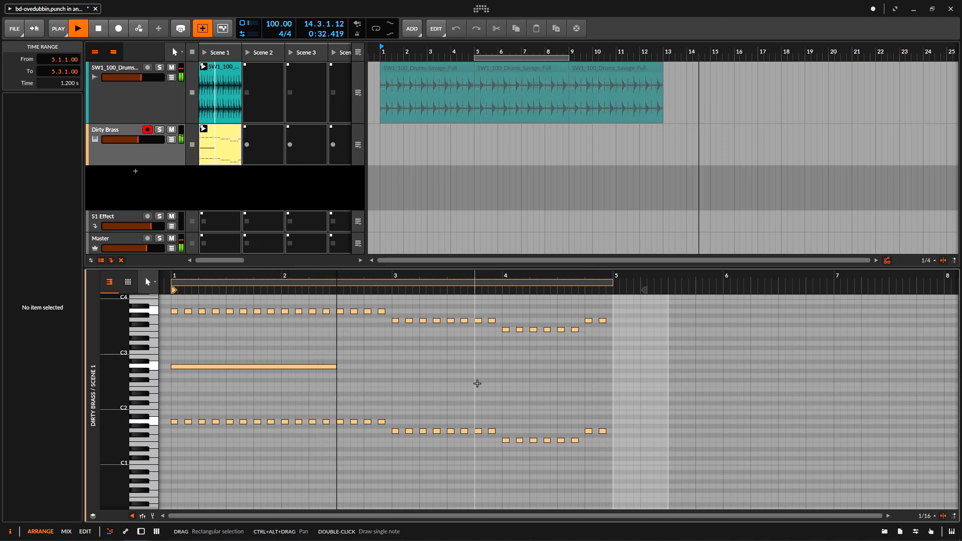
key(g)
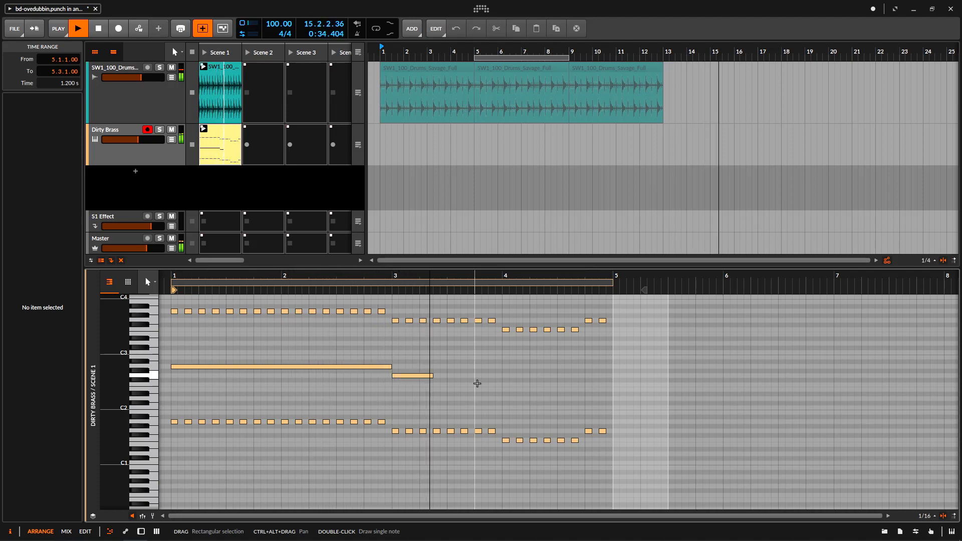
key(f)
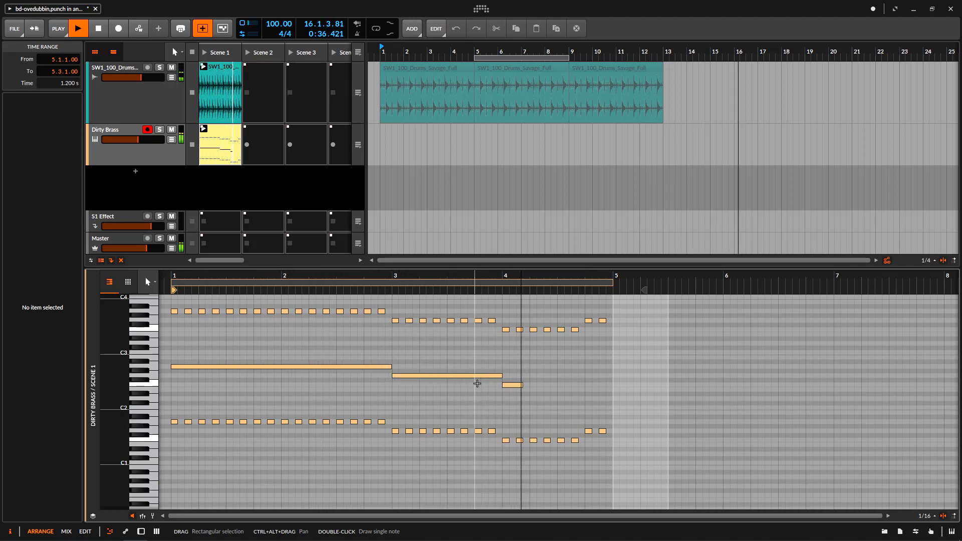
key(g)
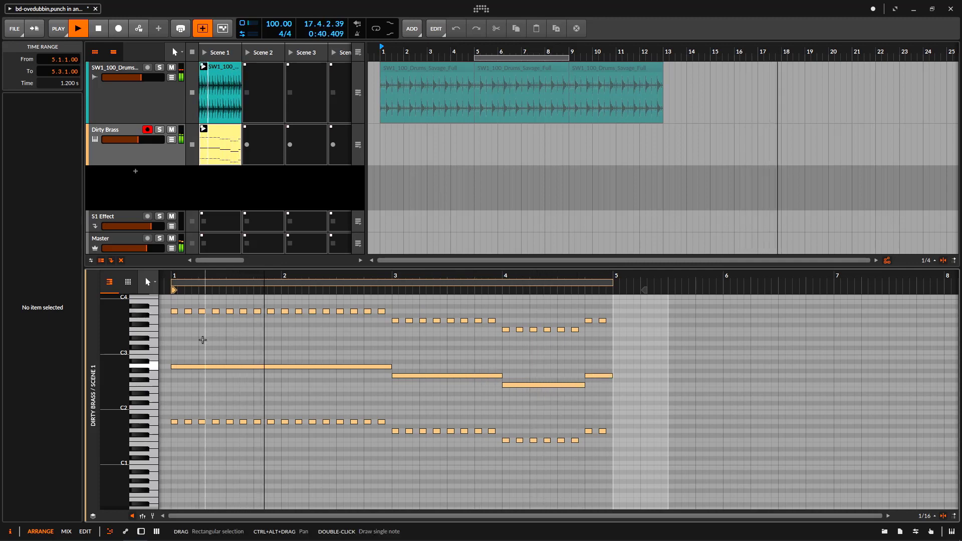
Overdub a higher melody around C5 into the Dirty Brass clip and stop playback, resizing the note editor to check all layers
scroll(280, 381, up, 2)
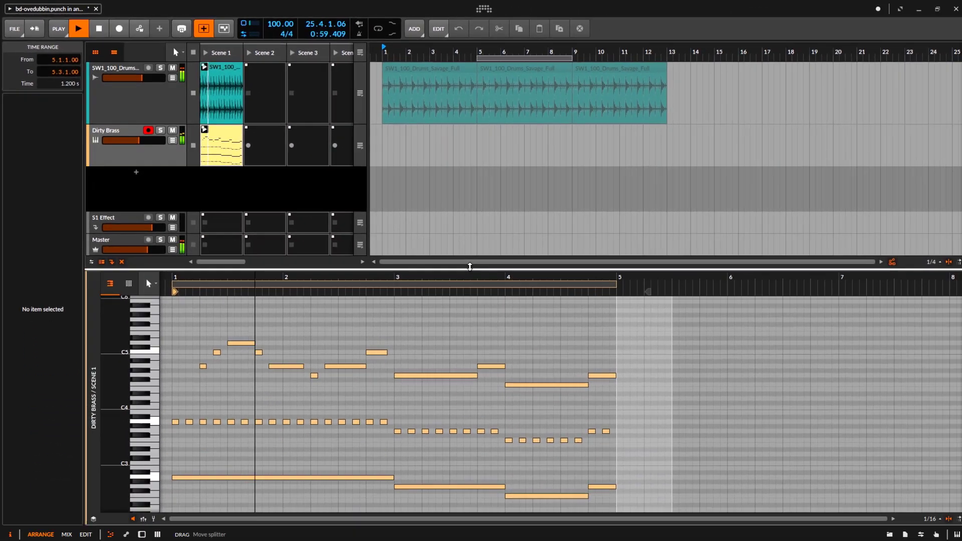
drag(470, 266, 469, 169)
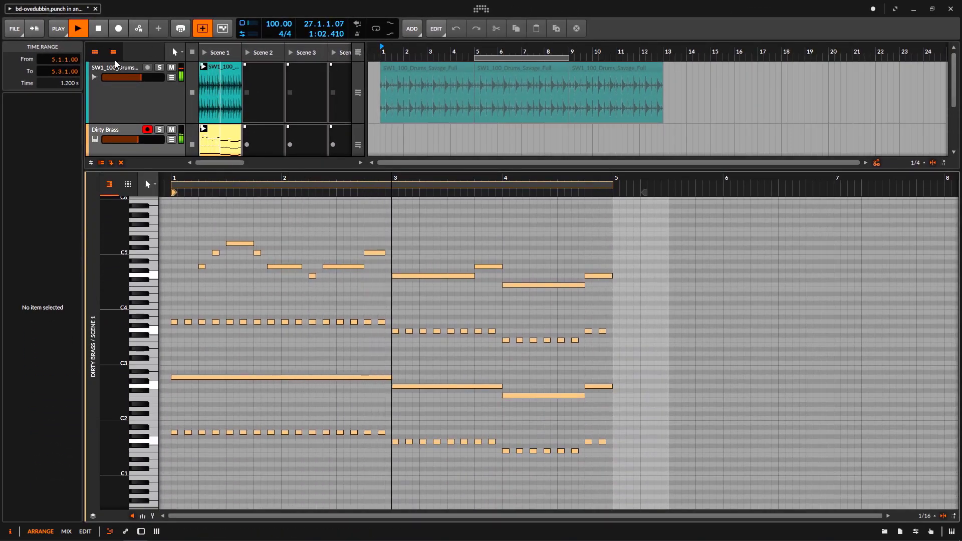
click(98, 30)
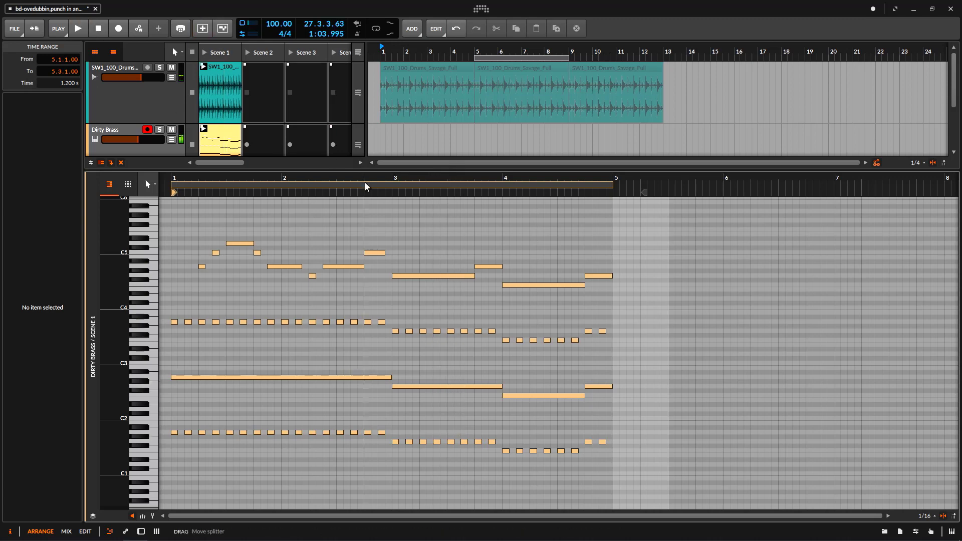
drag(362, 172, 363, 299)
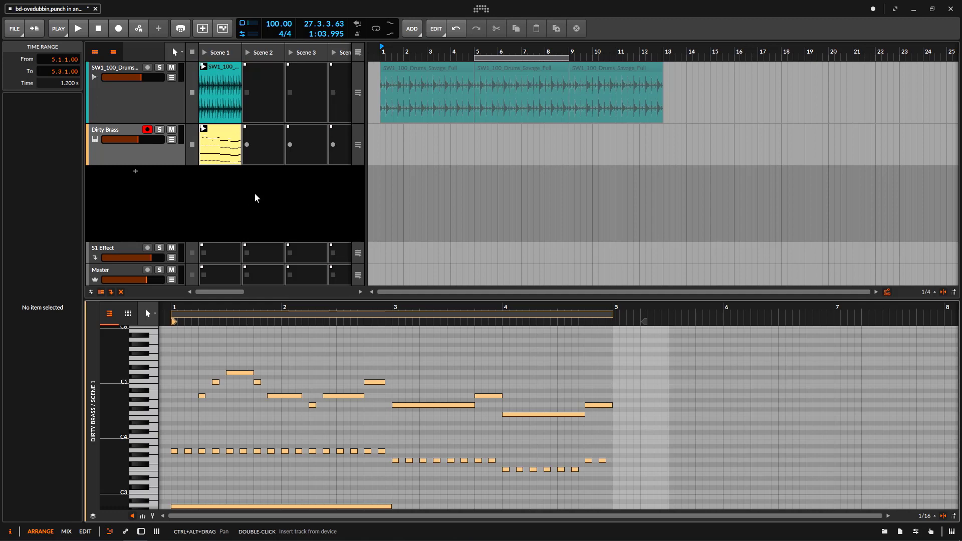
Copy the Dirty Brass launcher clip to bar 1 of the arranger, switch playback to the arranger timeline, and play it
drag(219, 141, 379, 143)
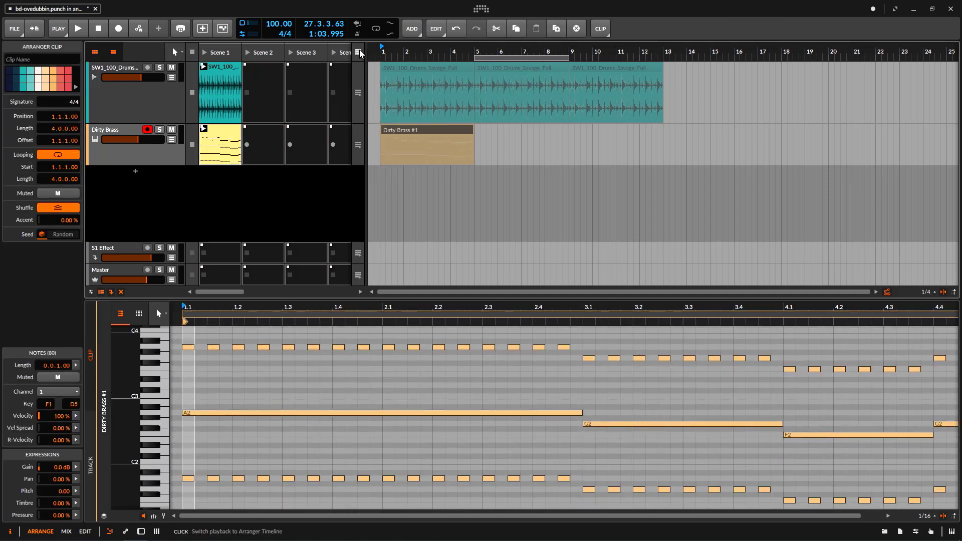
click(359, 53)
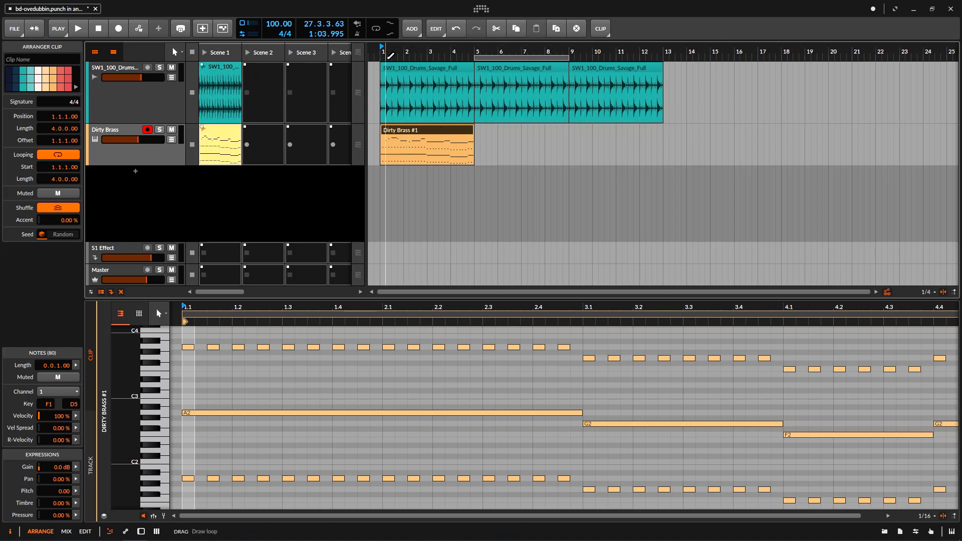
key(space)
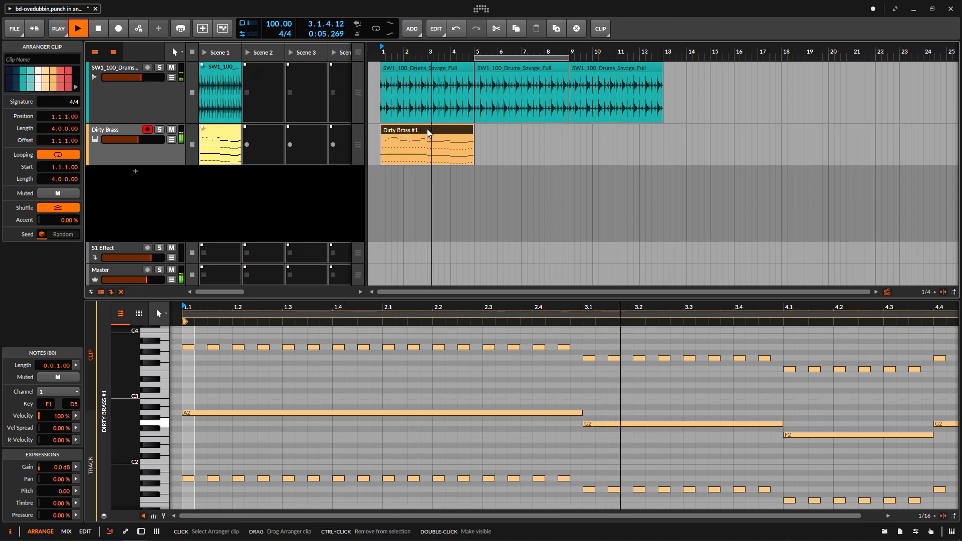
Delete the Dirty Brass clip from the arranger and stop playback
key(Delete)
key(space)
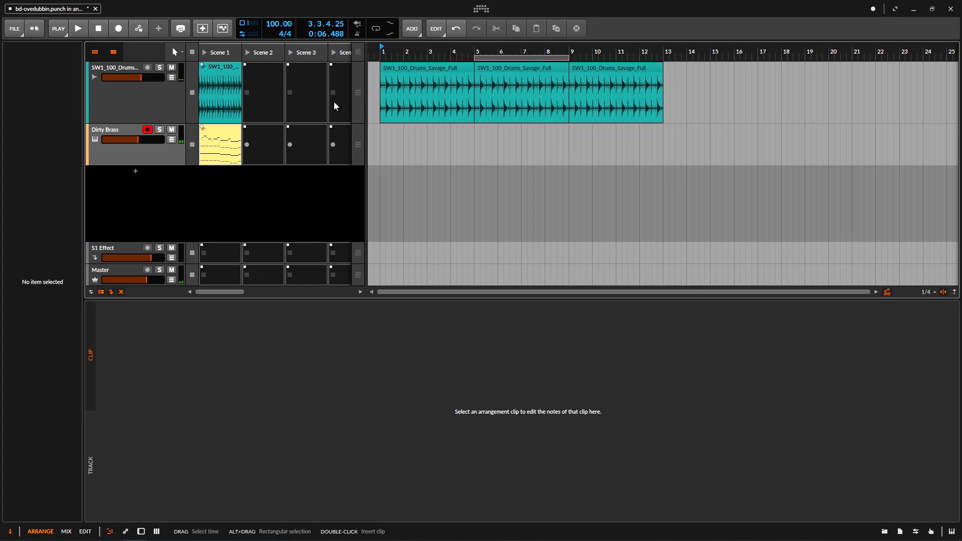
Hide the clip launcher and the note editor so only the arranger remains, and select the Dirty Brass track
drag(362, 96, 272, 96)
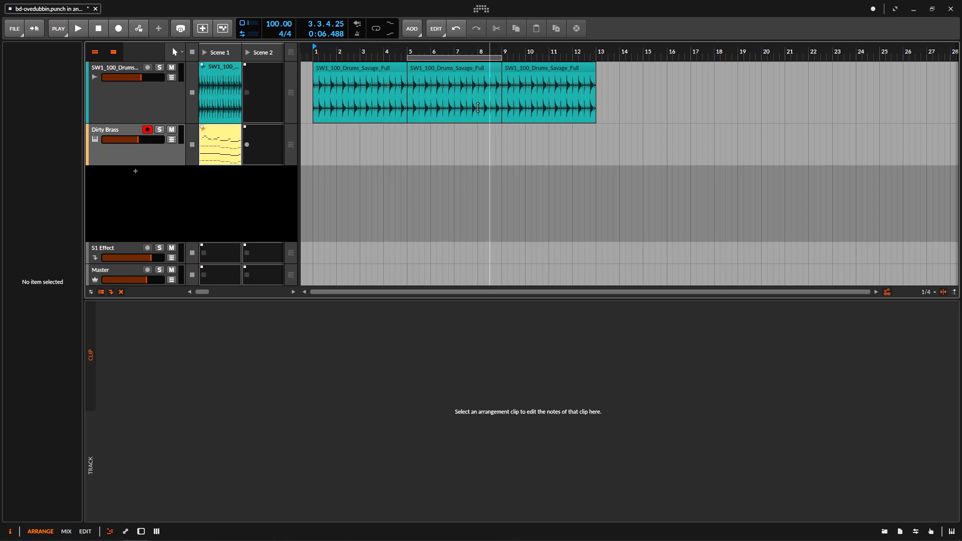
click(95, 52)
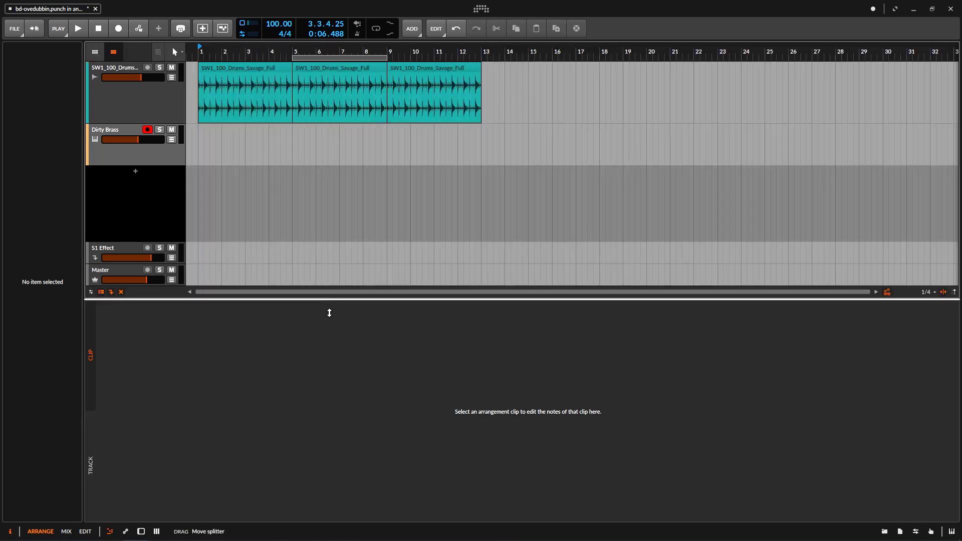
drag(329, 312, 317, 528)
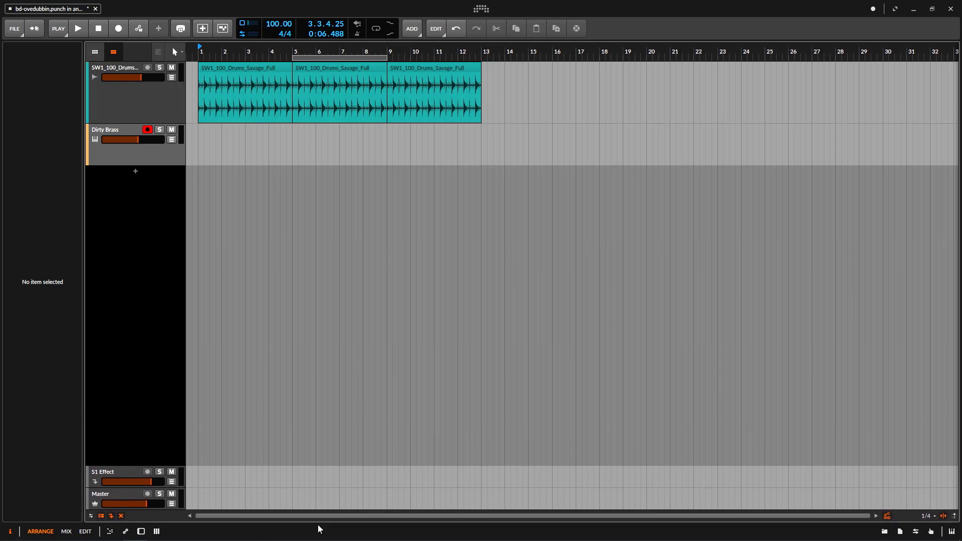
click(156, 188)
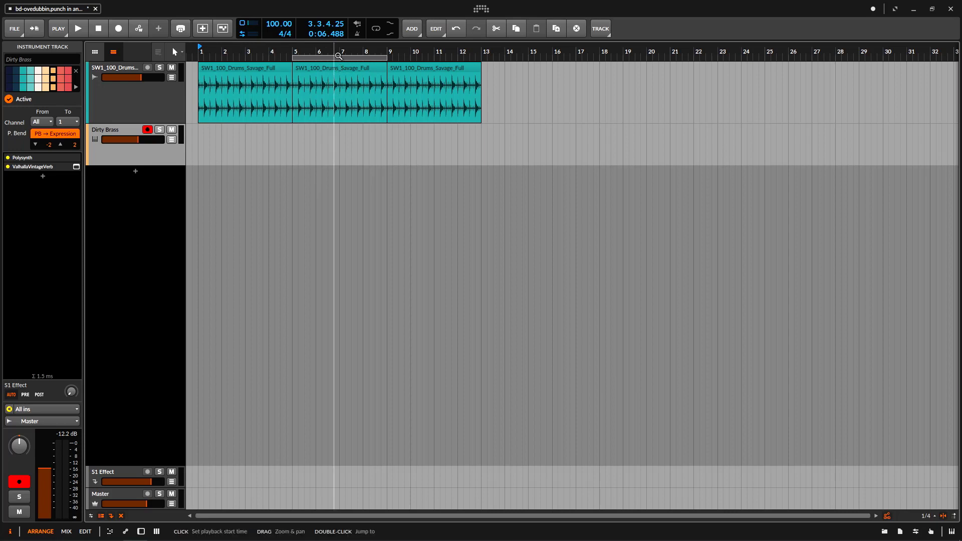
Move the four-bar arranger loop region to position 1.1.1.00 and enable looping
drag(339, 57, 230, 68)
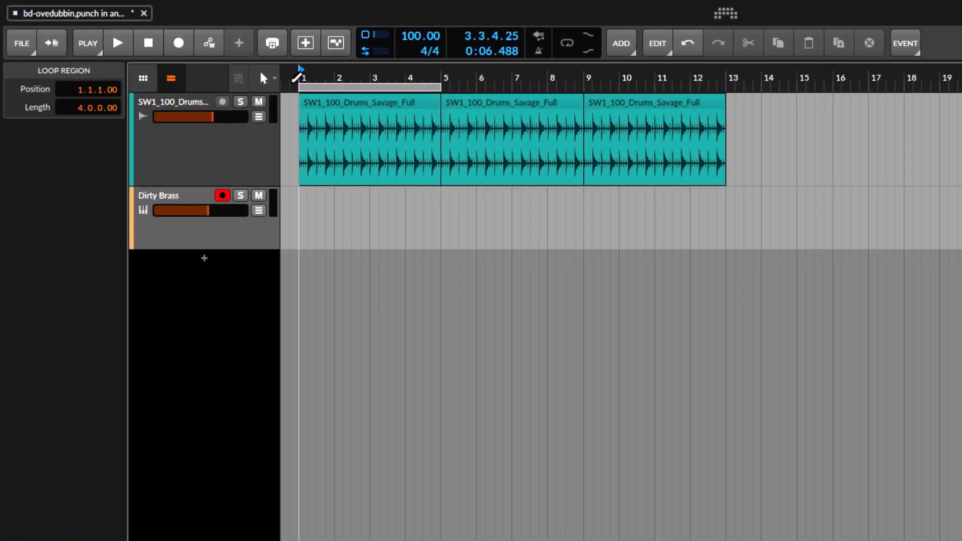
click(568, 46)
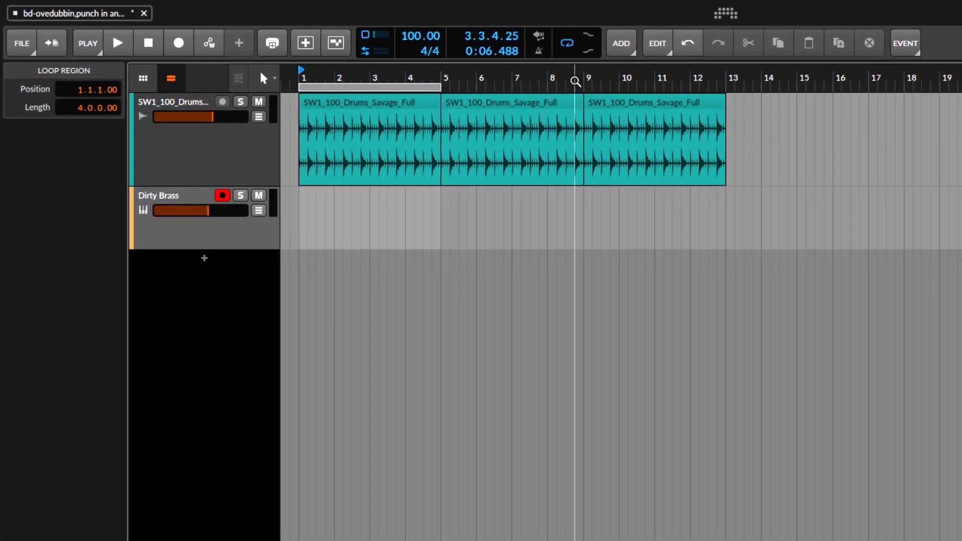
Try looped arranger recording on the armed Dirty Brass track without Overdub, stop, and delete the recorded clip
click(222, 196)
click(222, 197)
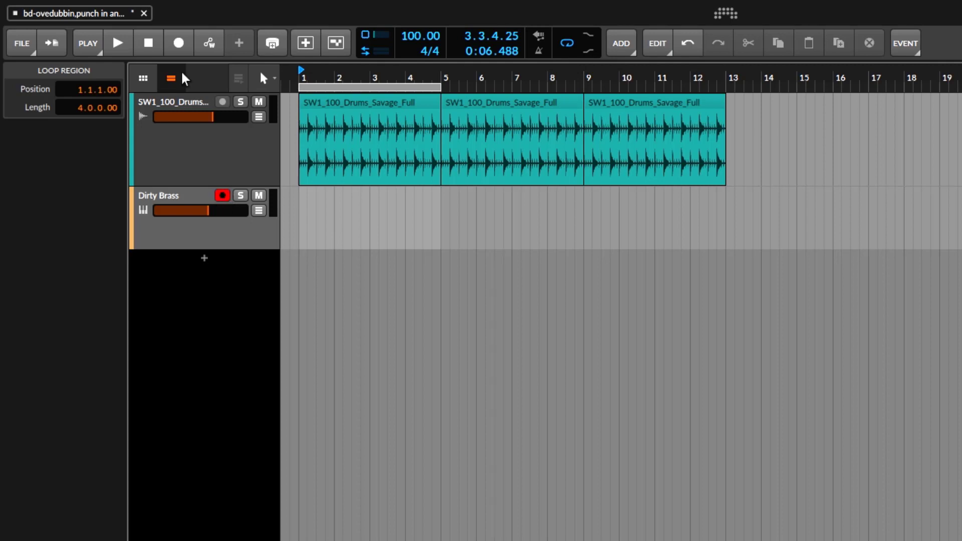
click(180, 44)
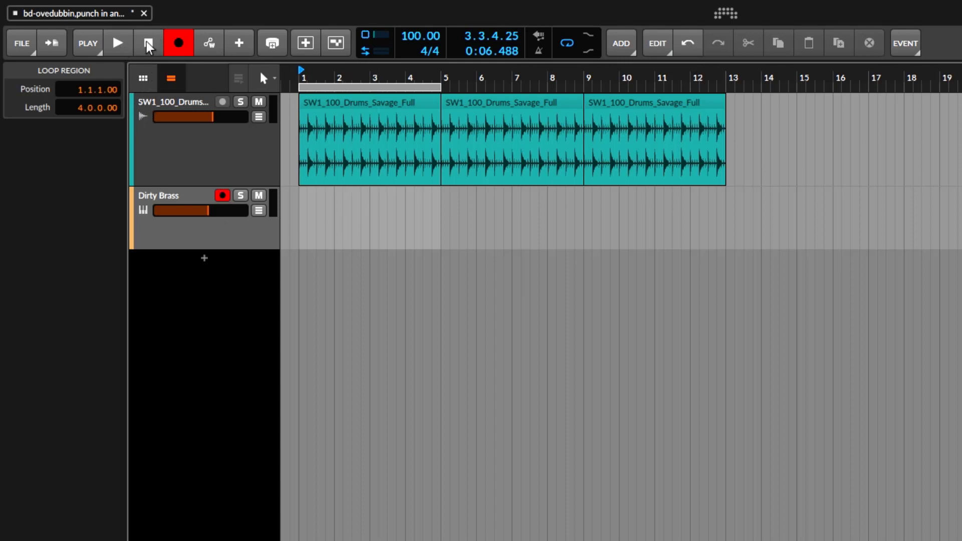
click(116, 45)
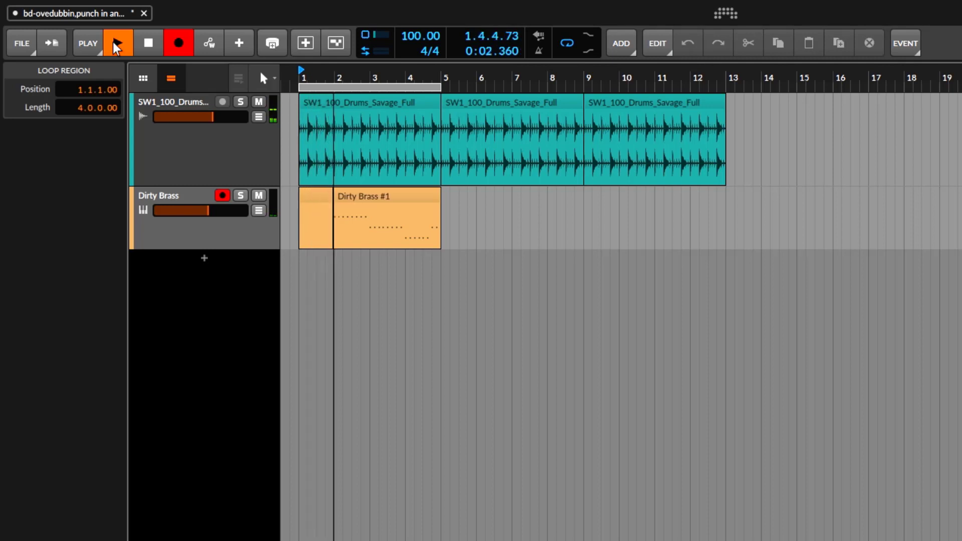
click(158, 45)
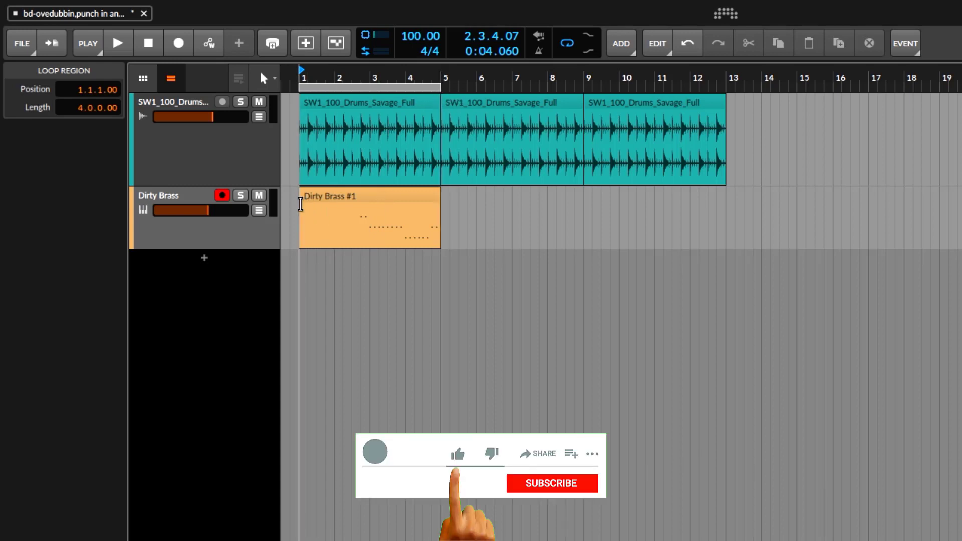
click(365, 199)
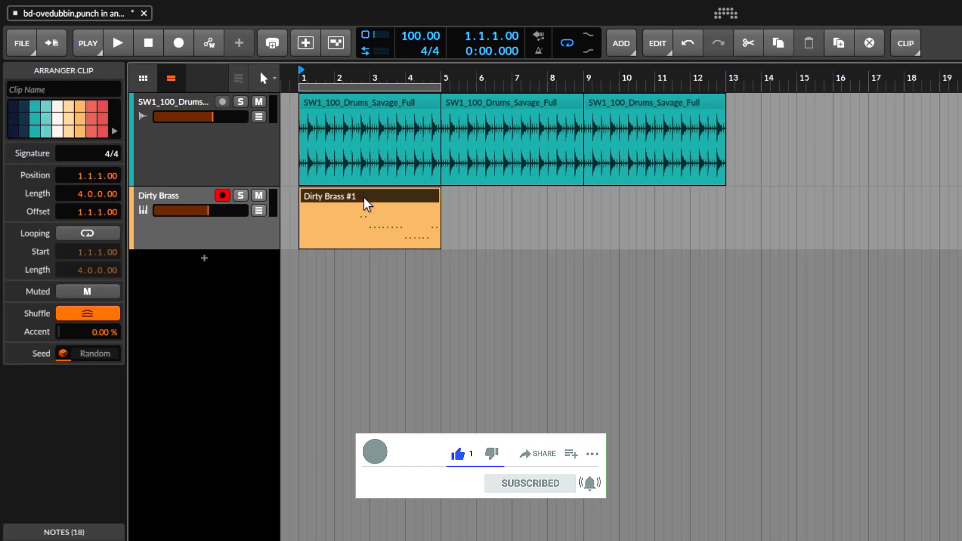
key(Delete)
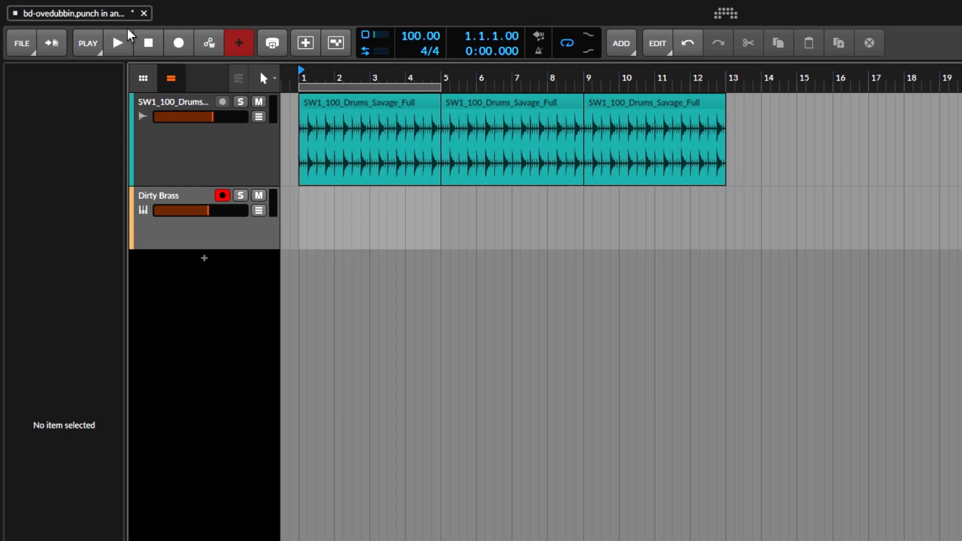
Record layered notes and a melody on the Dirty Brass track over looped bars 1 to 4 with arranger Overdub, enlarging the track, and stop
click(178, 42)
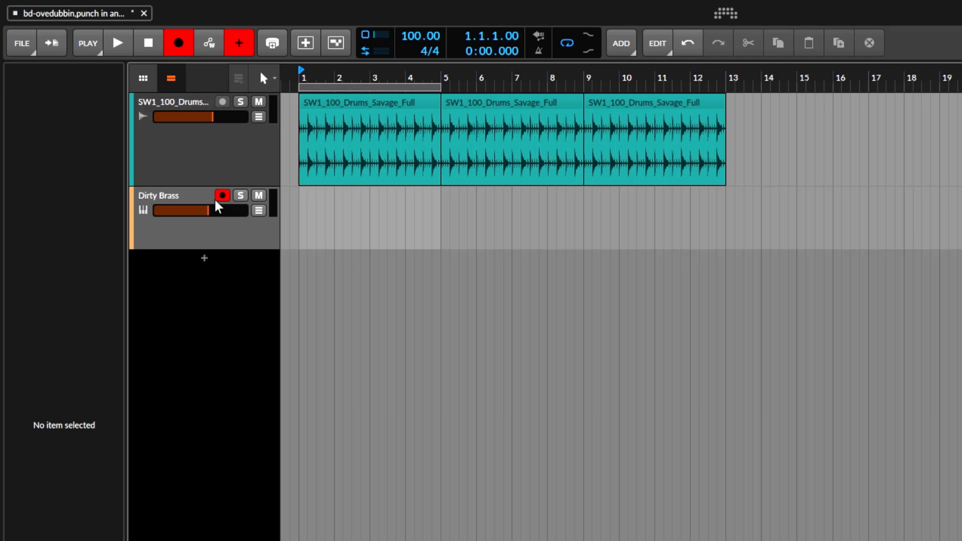
click(118, 44)
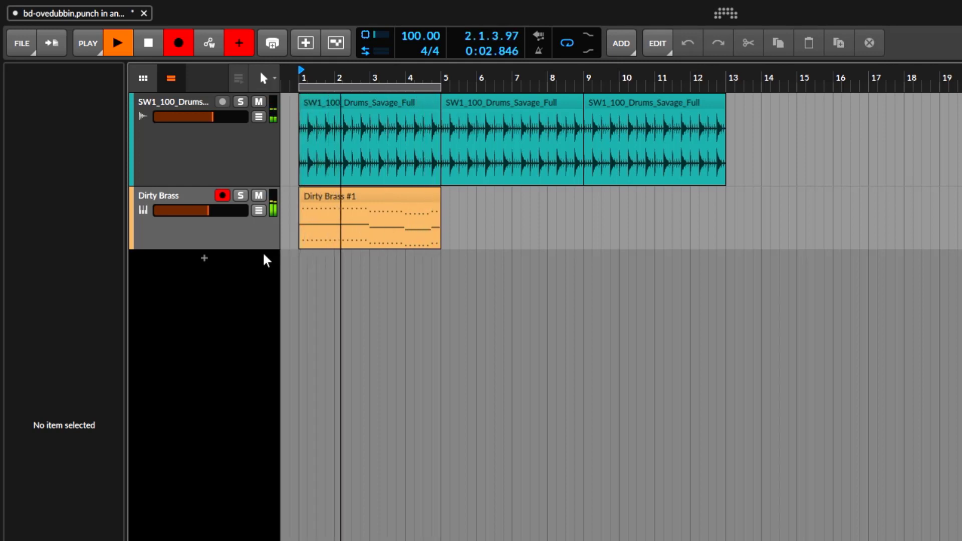
drag(258, 249, 252, 313)
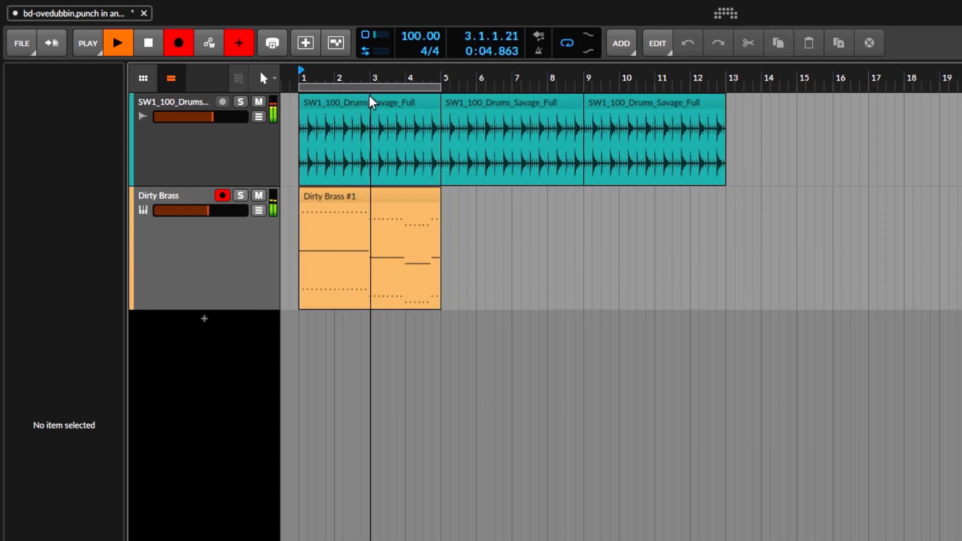
key(plus)
key(plus)
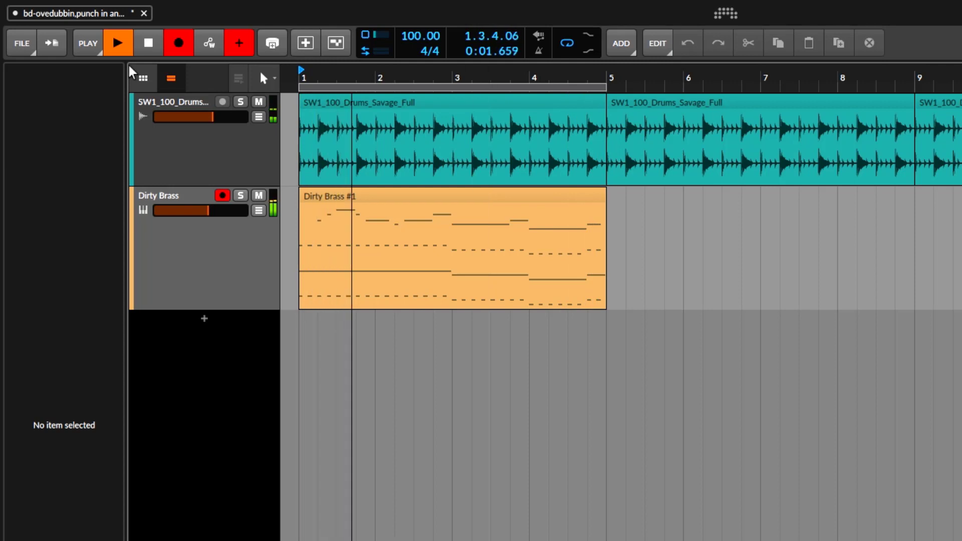
click(149, 43)
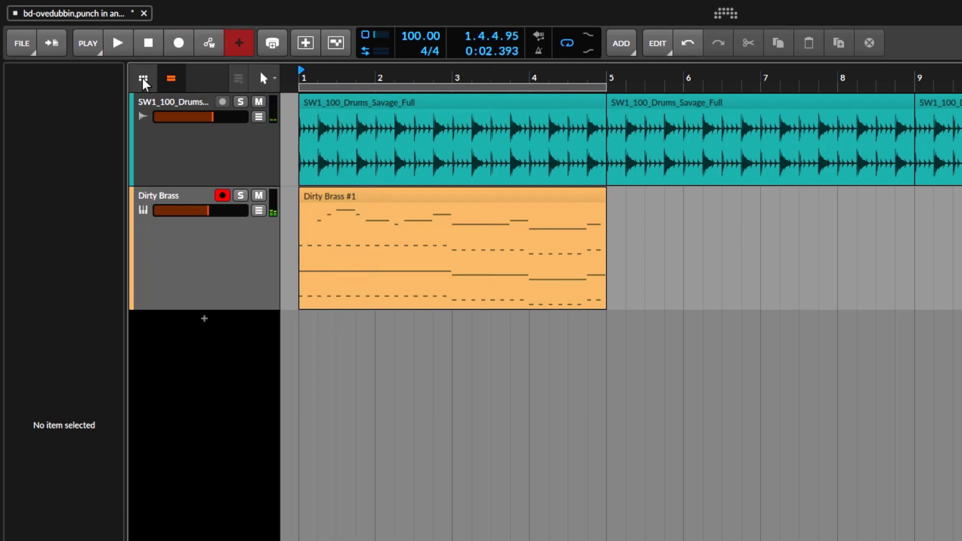
Open the Dirty Brass #1 clip in the note editor to examine its layered notes, and enlarge the arranger area
click(143, 78)
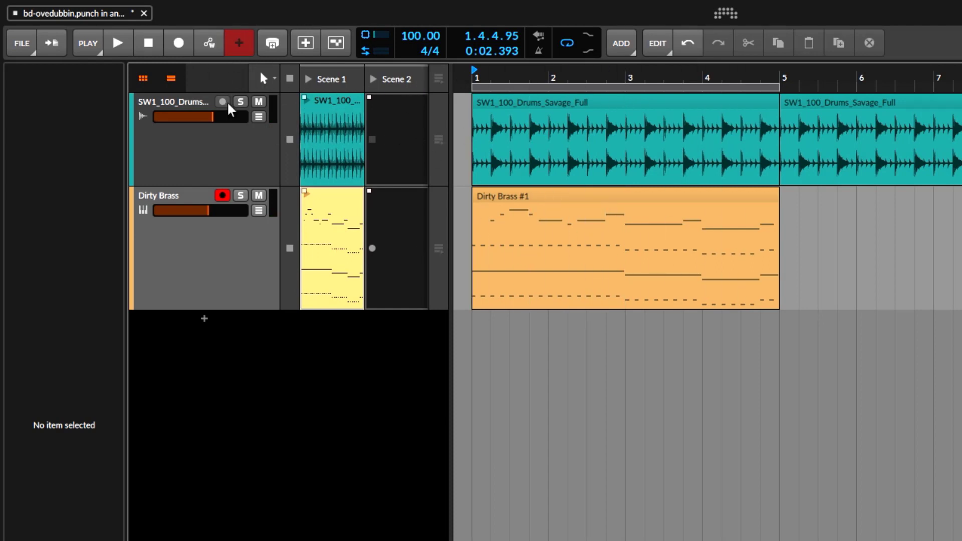
click(142, 77)
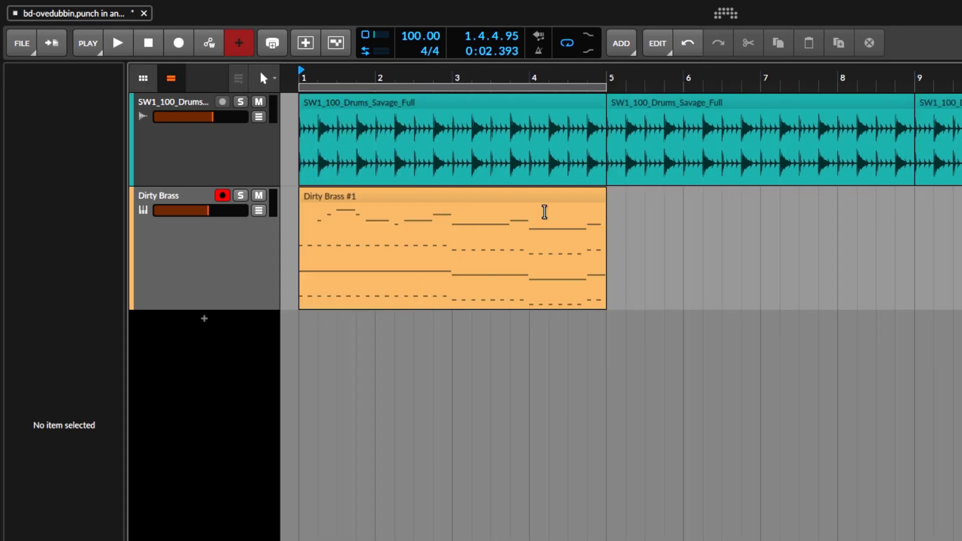
click(472, 235)
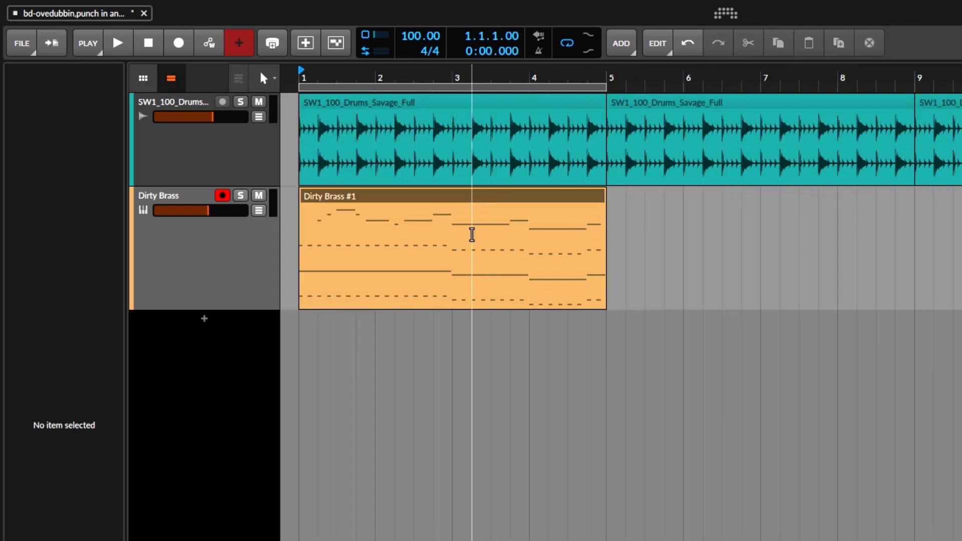
key(e)
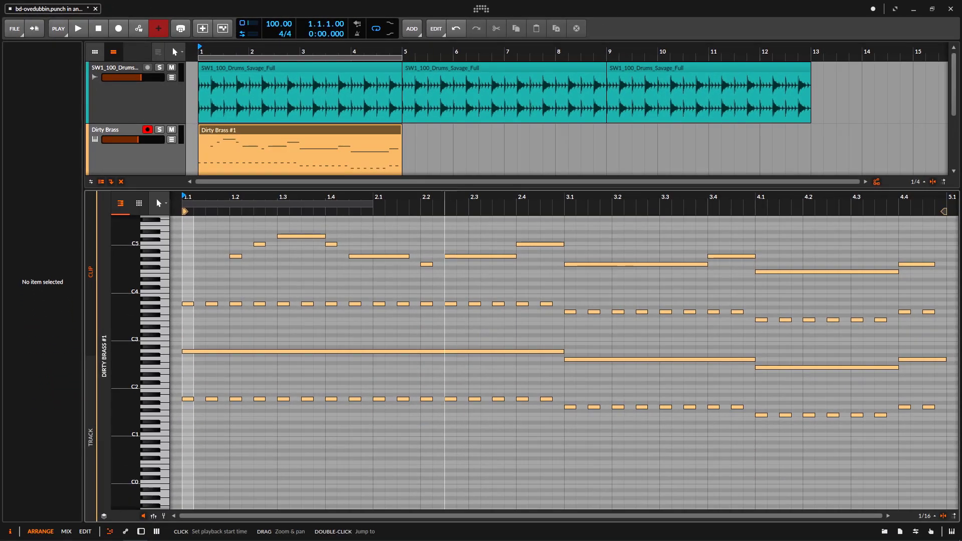
drag(445, 203, 269, 205)
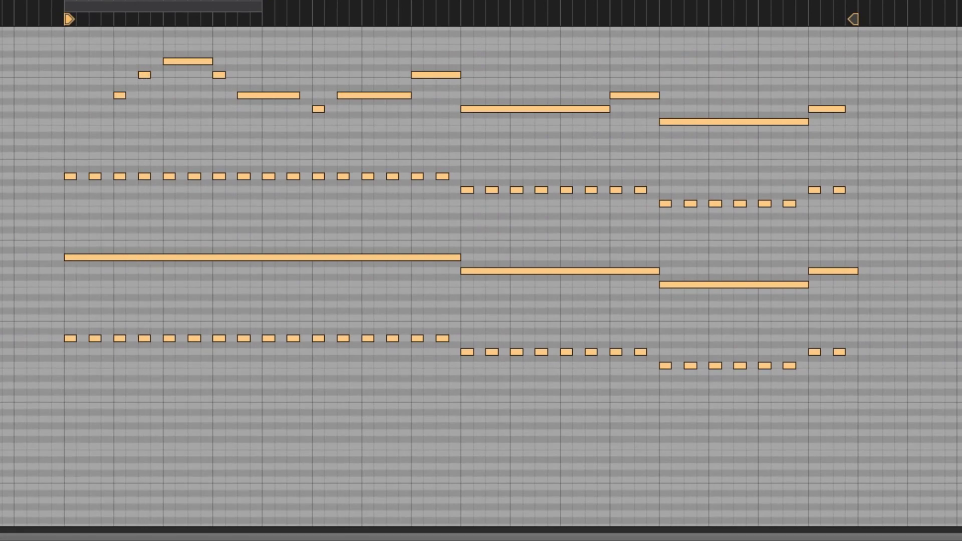
drag(960, 448, 48, 31)
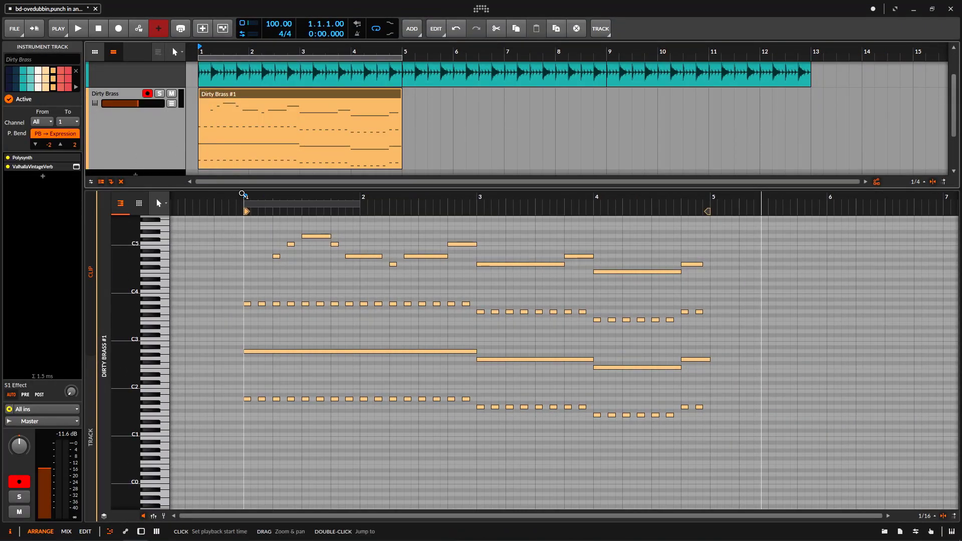
drag(135, 186, 135, 277)
Move the four-bar arranger loop region to position 9.1.1.00 and set record quantization to Off
click(58, 28)
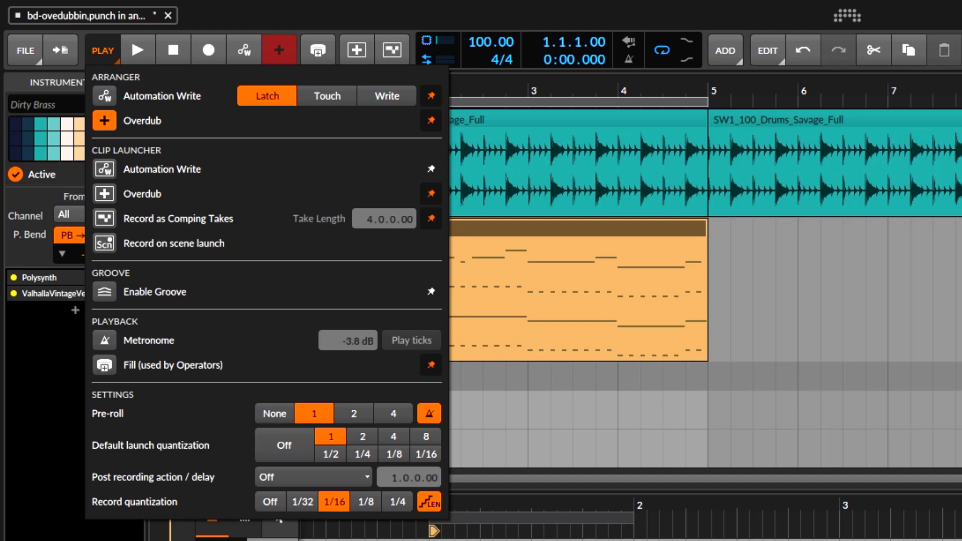
key(Escape)
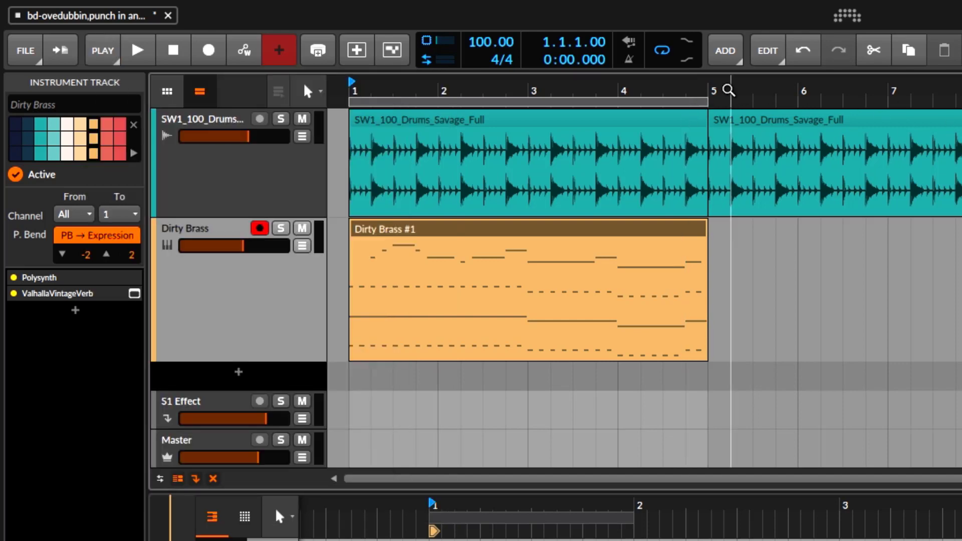
click(732, 84)
click(707, 103)
key(ctrl+d)
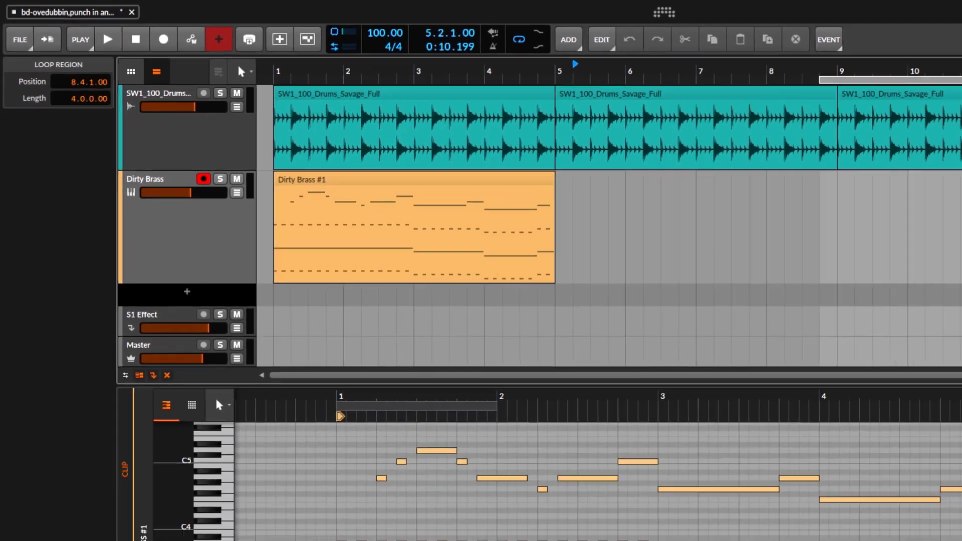
click(58, 28)
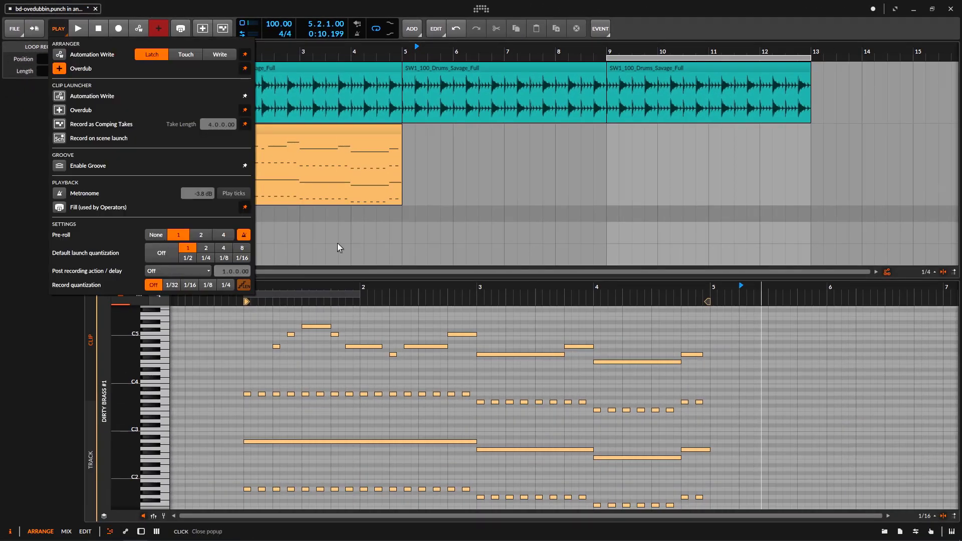
click(610, 56)
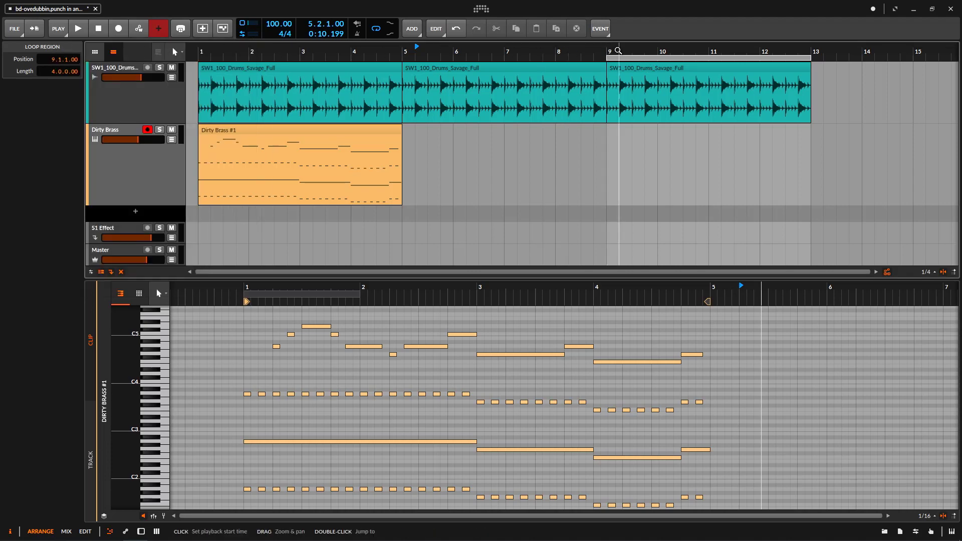
Record a line of short notes on the armed Dirty Brass track from bar 9 over looped bars 9 to 12, and stop
click(609, 52)
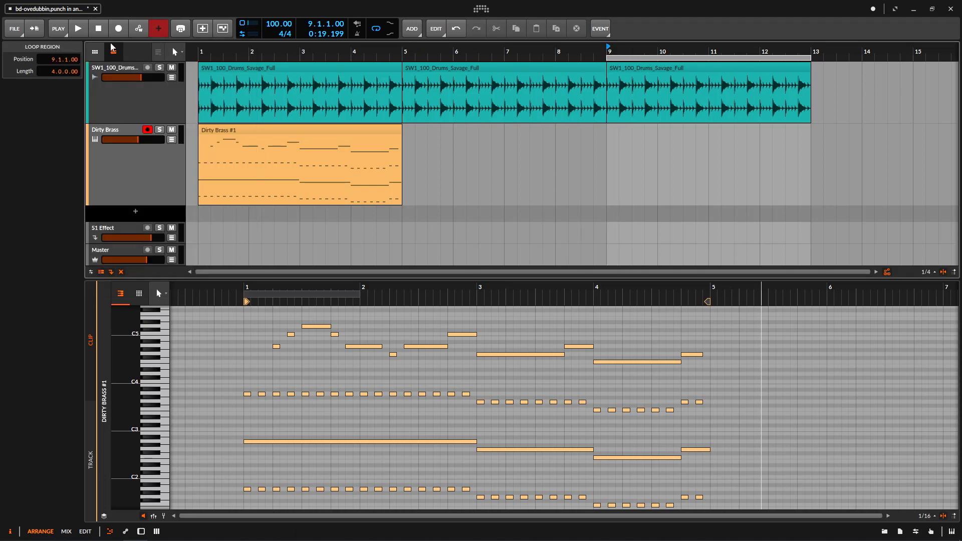
click(83, 33)
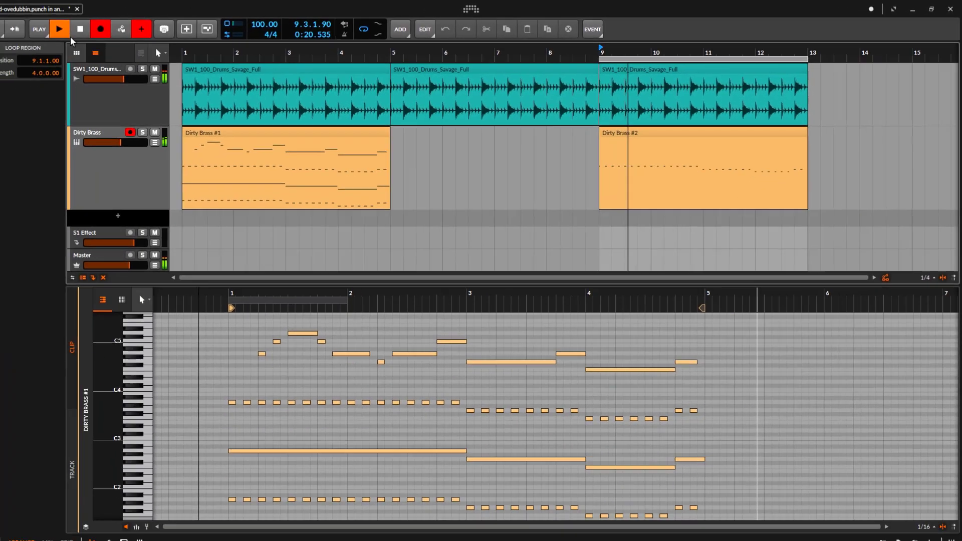
click(68, 35)
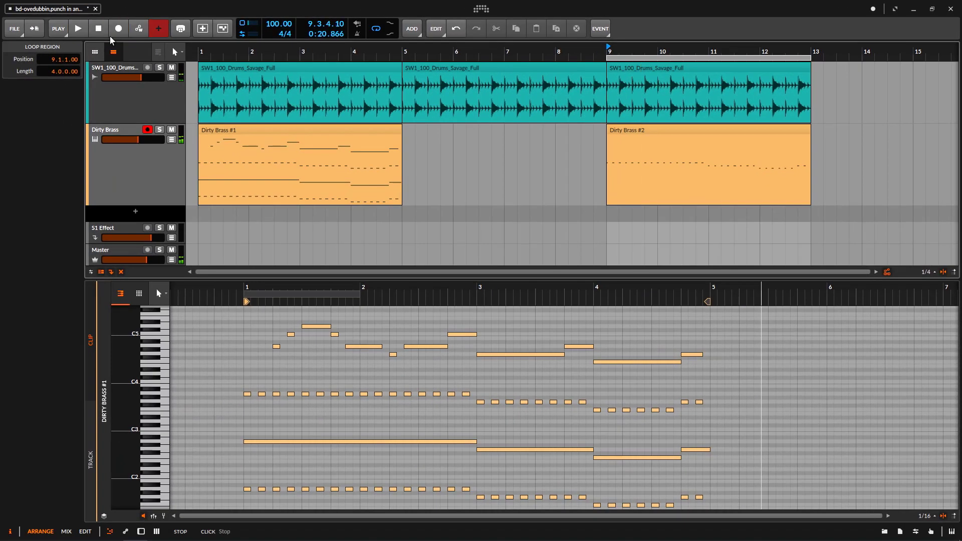
Open the clip in bars 9 to 12 in the note editor to examine its note timing, and check the record quantization setting
click(680, 138)
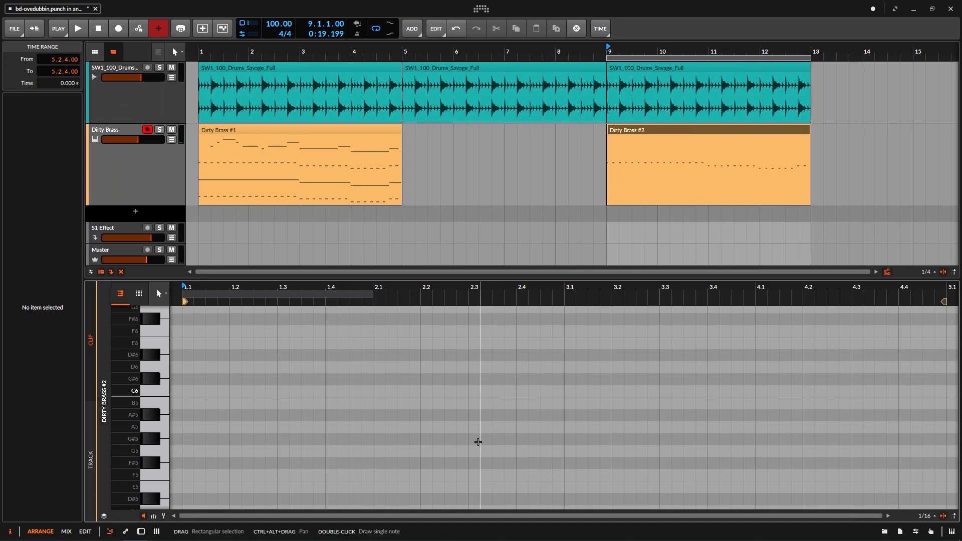
scroll(476, 441, down, 10)
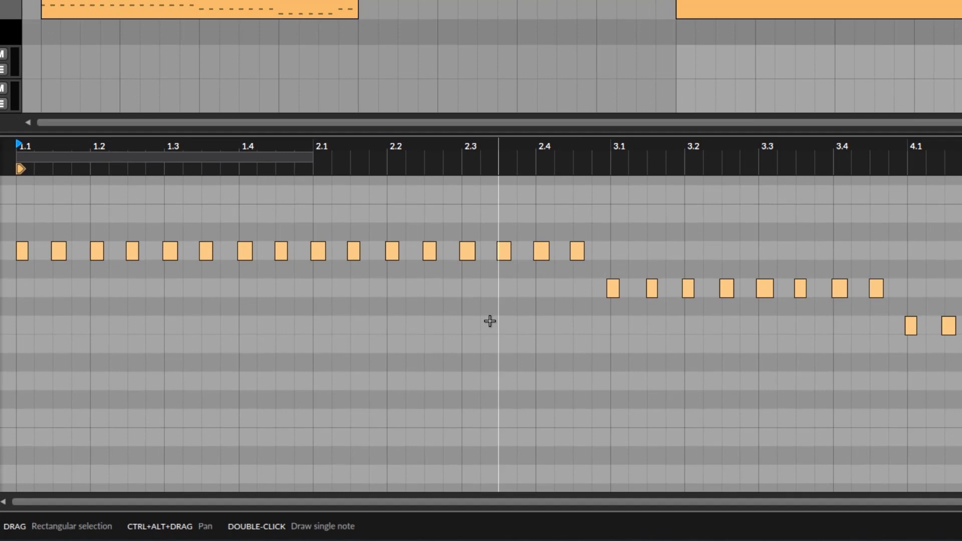
drag(545, 148, 526, 174)
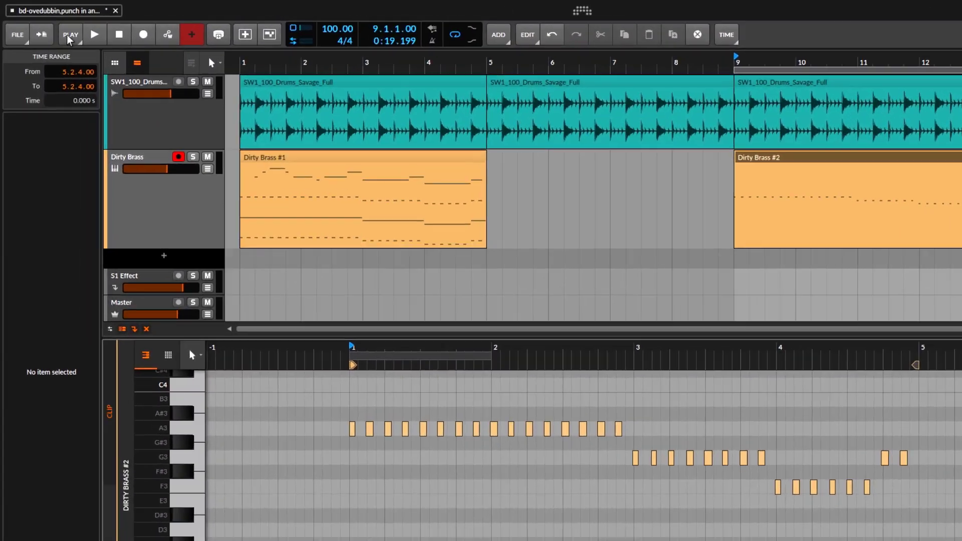
click(58, 29)
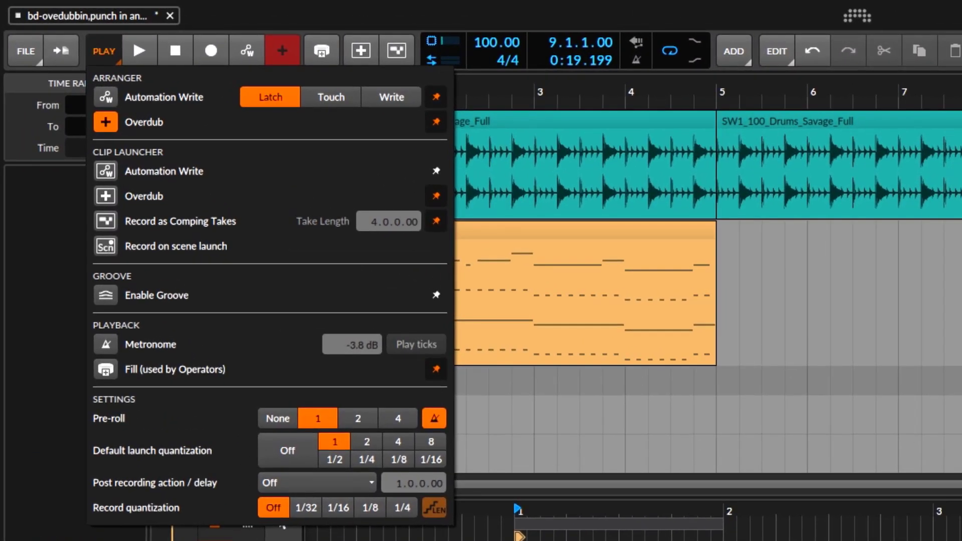
key(Escape)
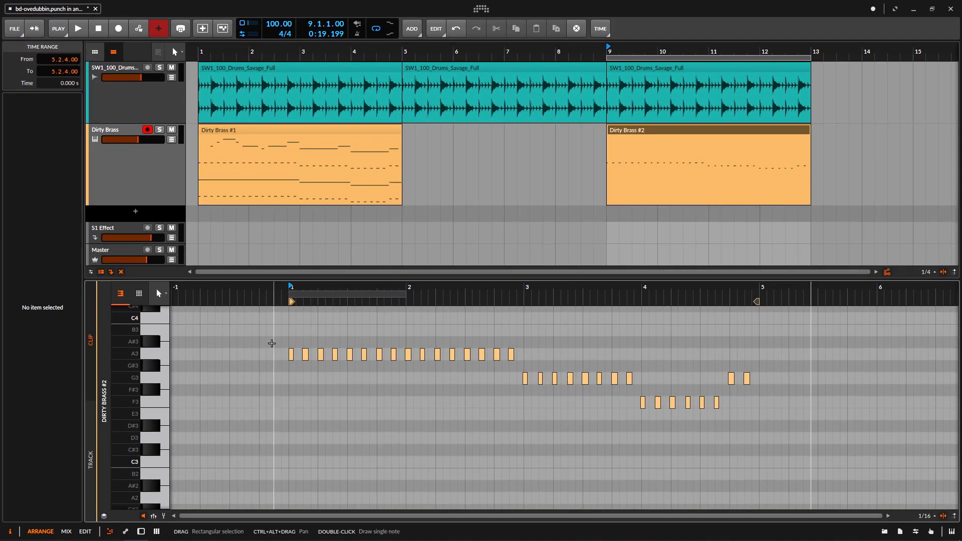
Select all notes in the bars 9 to 12 clip and quantize them with the current quantize settings
drag(274, 340, 785, 476)
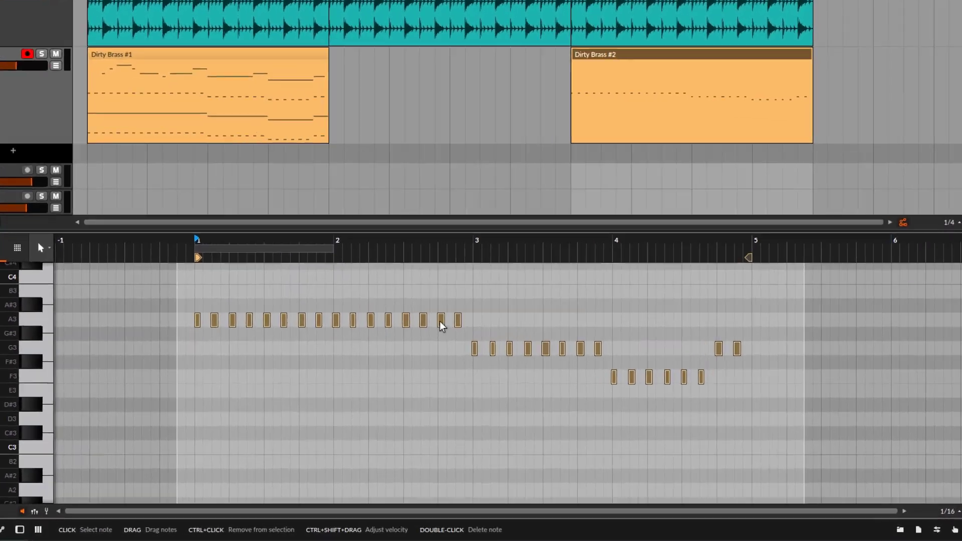
right_click(498, 354)
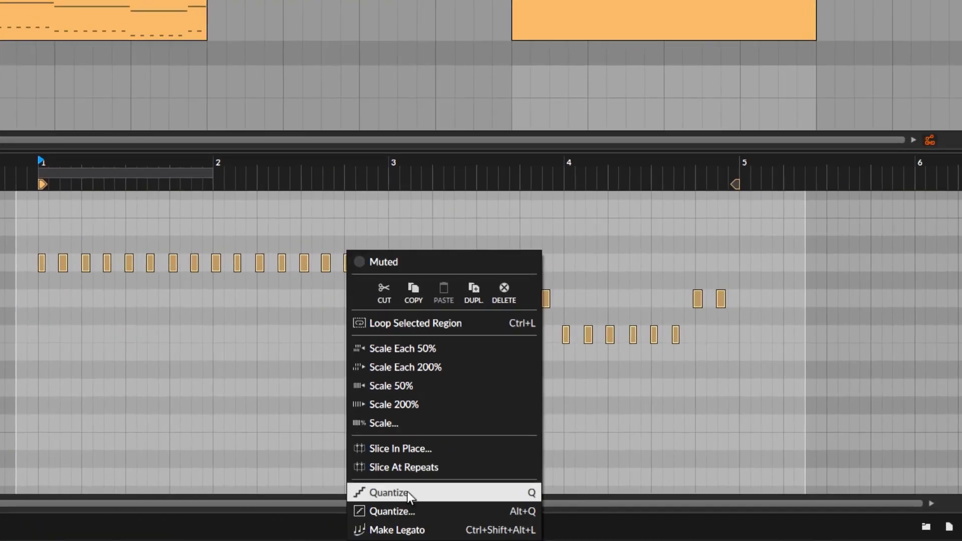
click(387, 494)
click(402, 500)
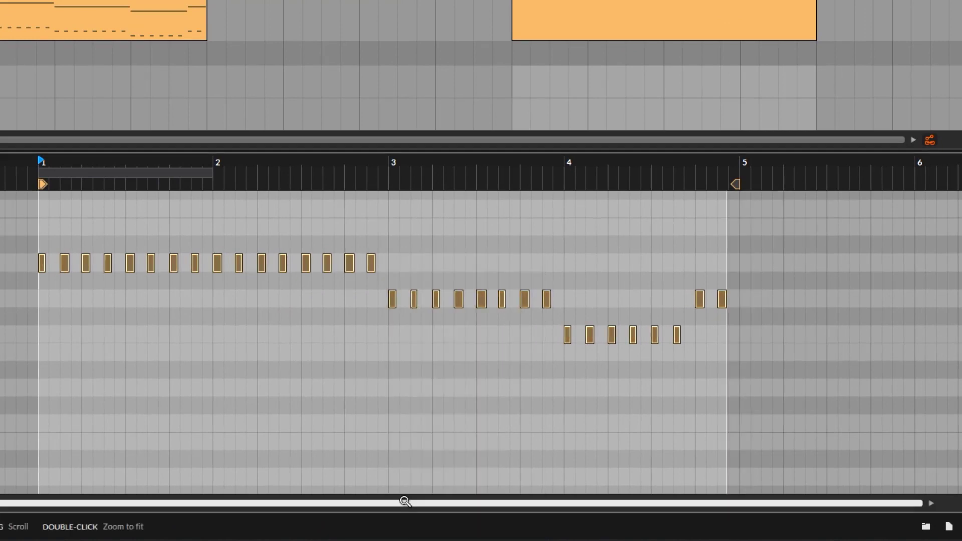
Quantize the selected notes to a custom straight 1/16 grid with start amount 100 % and end amount 0 %
right_click(350, 262)
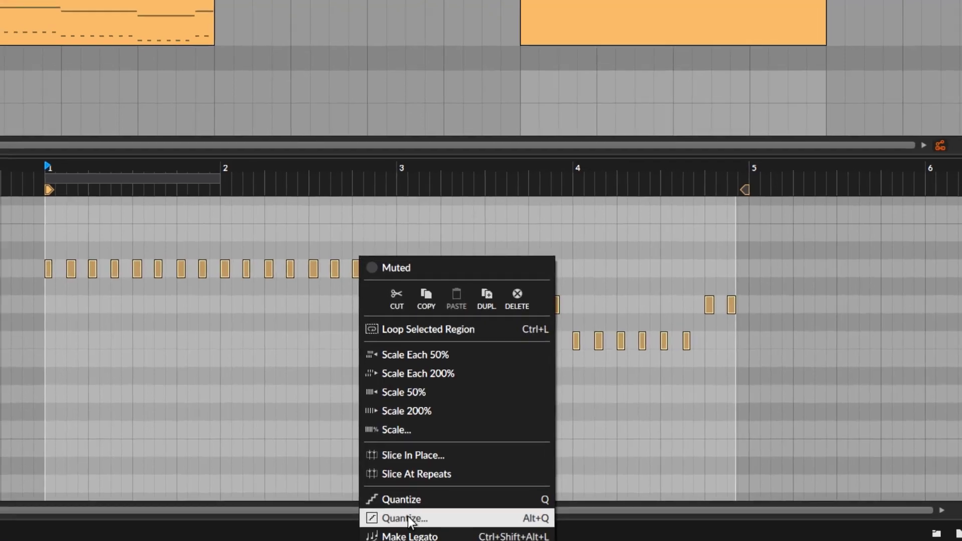
click(400, 511)
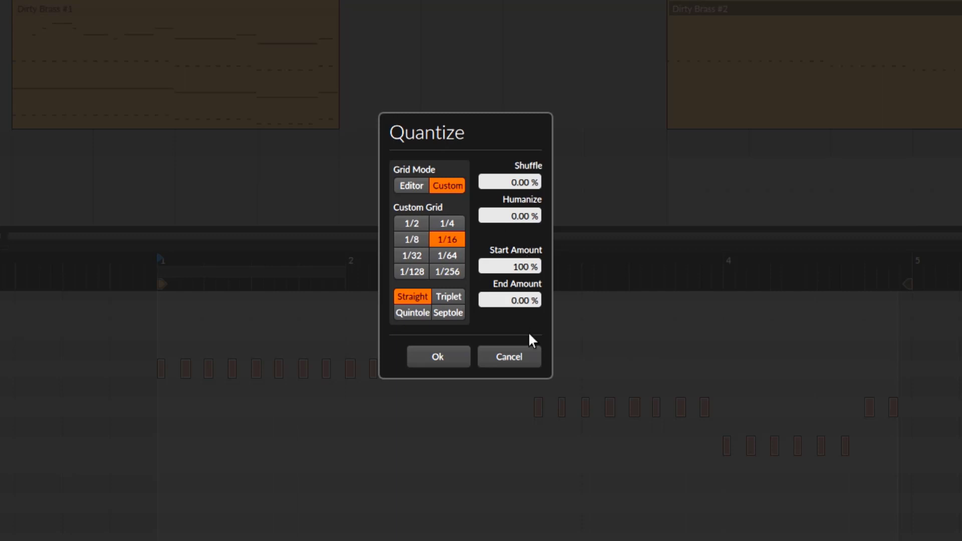
click(437, 357)
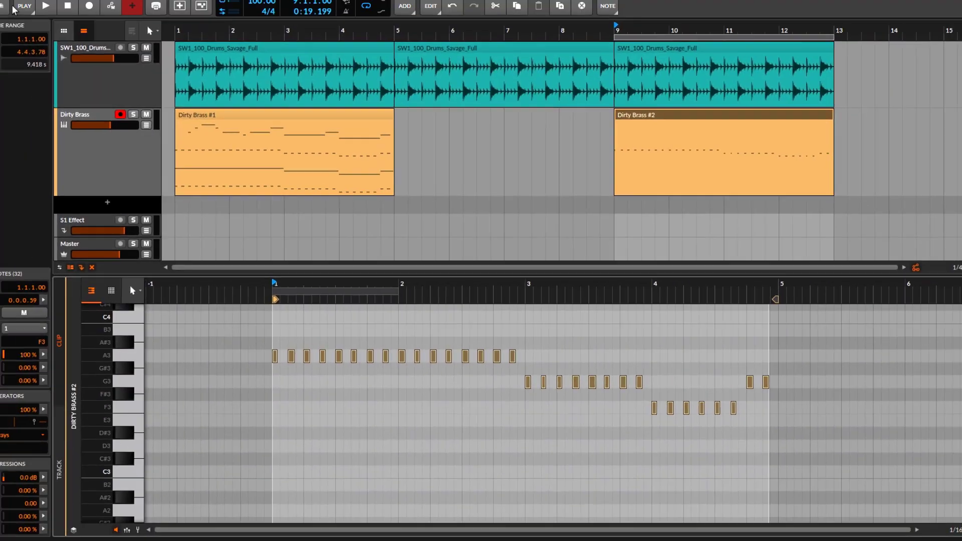
Set record quantization to 1/16 and replace the clip in bars 9 to 12 with a copy of the Dirty Brass #1 clip
click(59, 29)
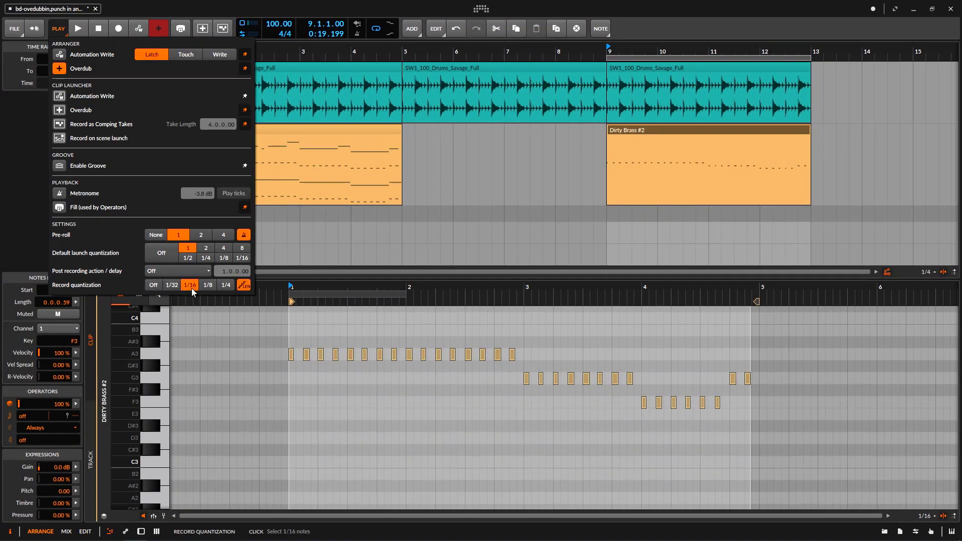
click(708, 360)
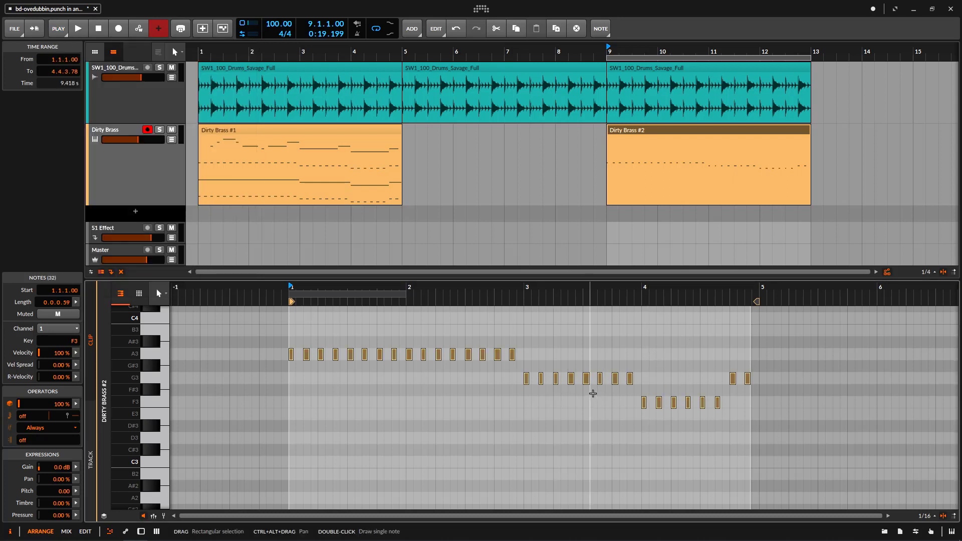
click(678, 133)
key(Delete)
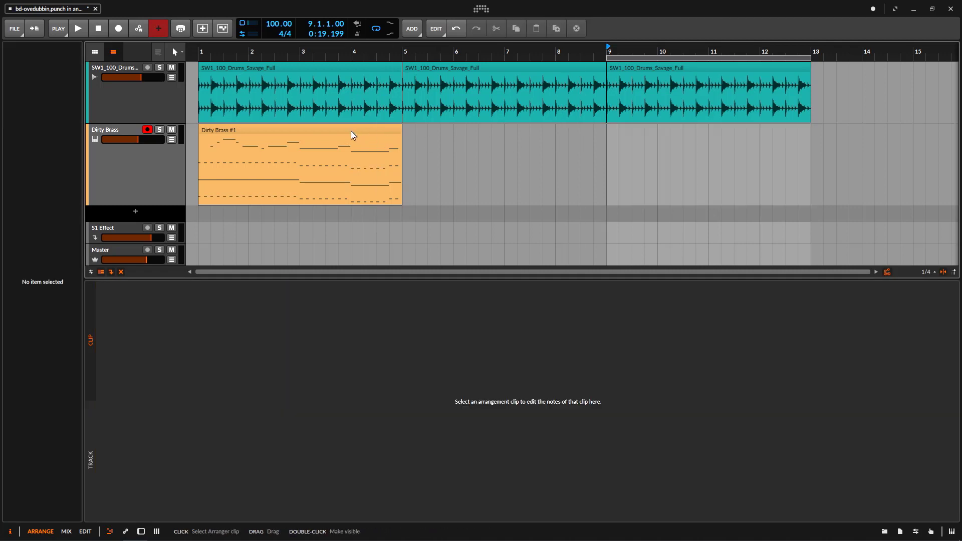
drag(351, 134, 757, 146)
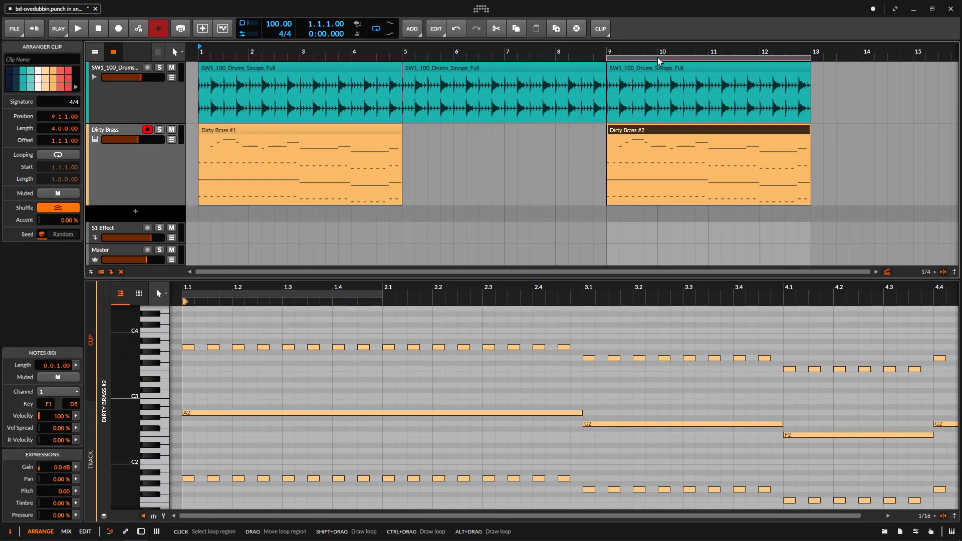
Prepare the Dirty Brass track for punch-in and punch-out recording over the four-bar region at 5.1.1.00, with looping turned off
drag(657, 57, 452, 57)
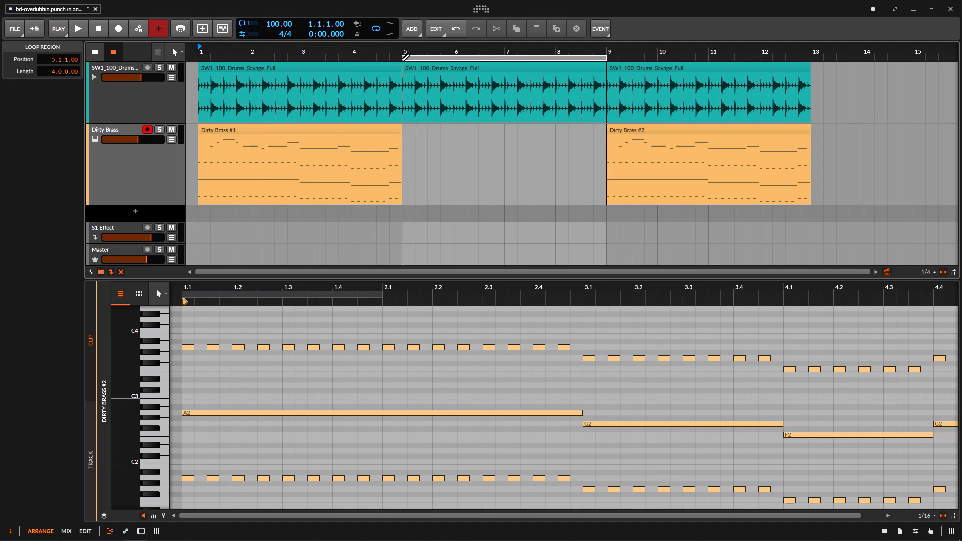
click(157, 169)
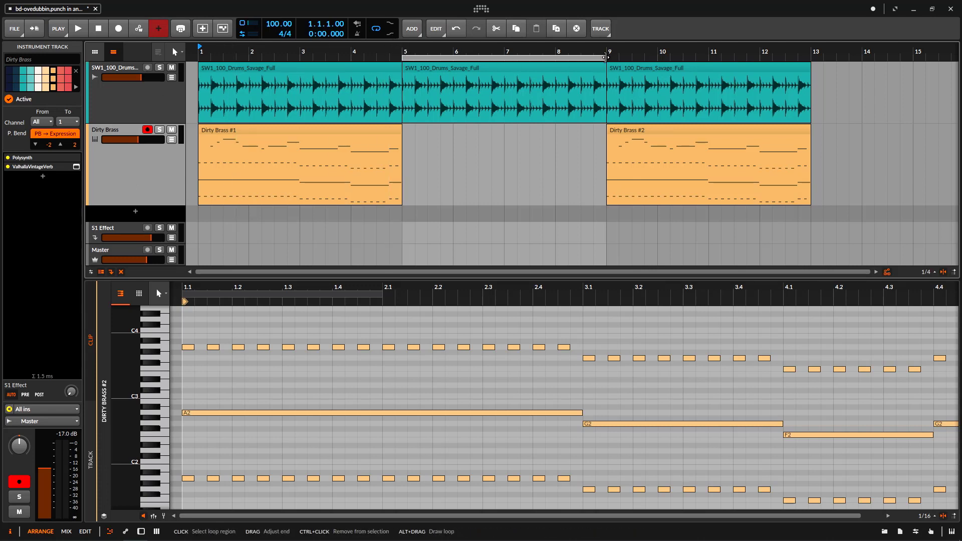
click(376, 29)
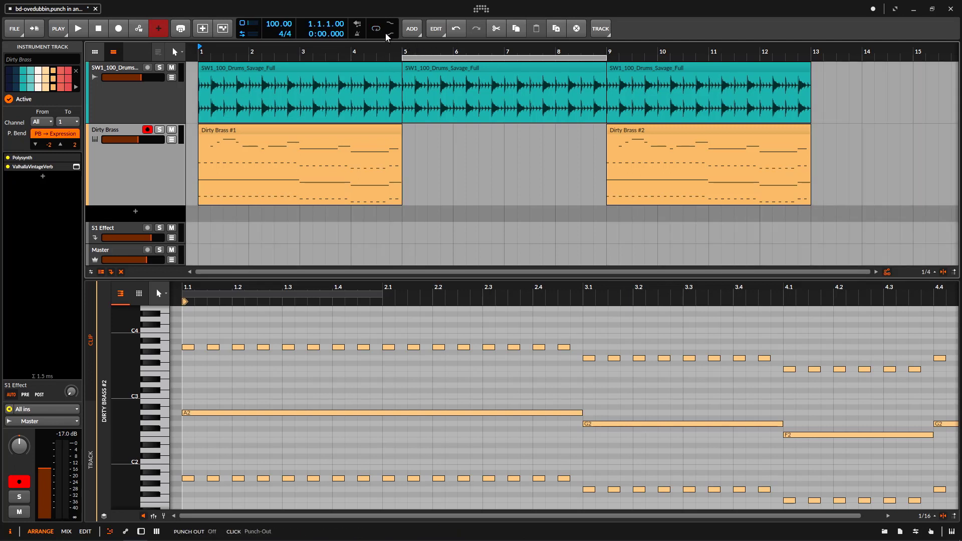
click(394, 27)
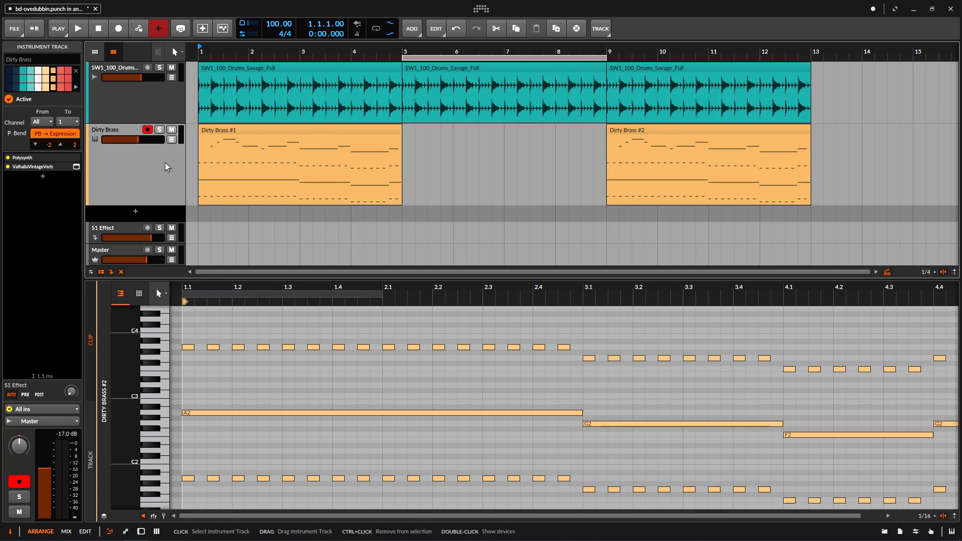
Play from 1.1.1.00, punch-record a sustained Dirty Brass part into bars 5 to 8, and stop playback once past bar 9
click(78, 28)
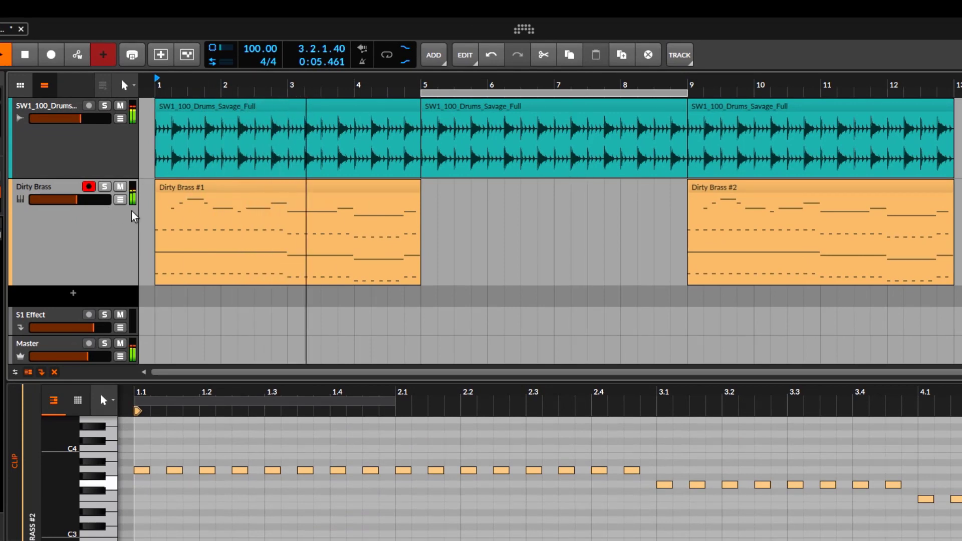
click(50, 55)
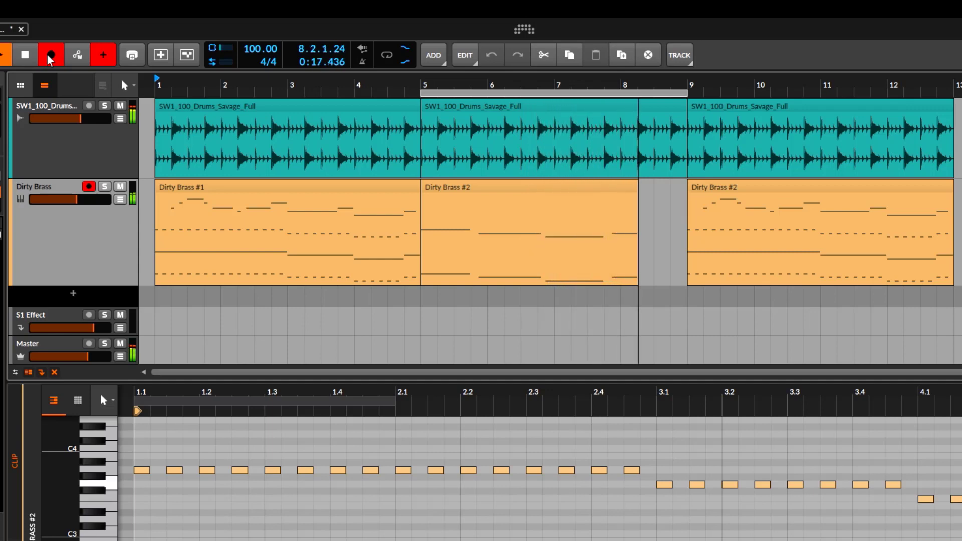
click(50, 55)
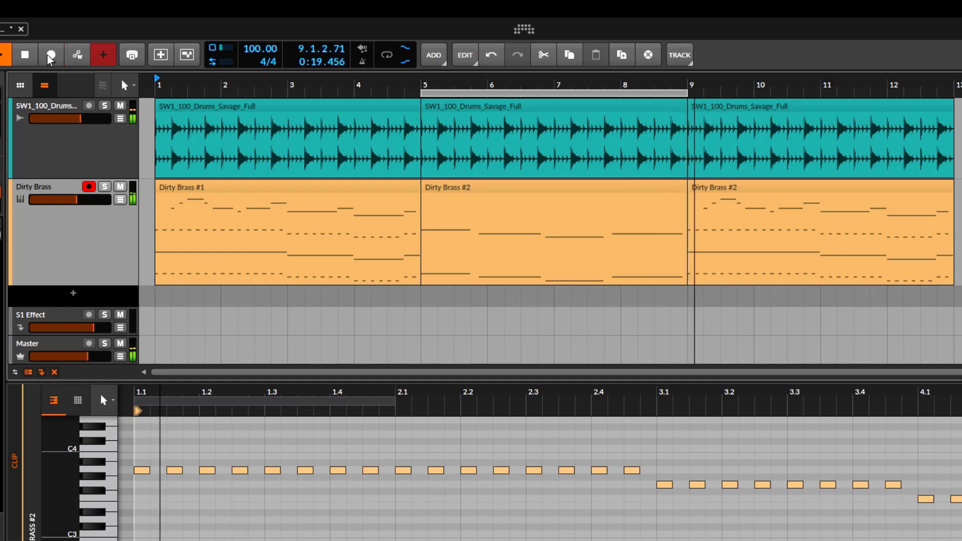
key(space)
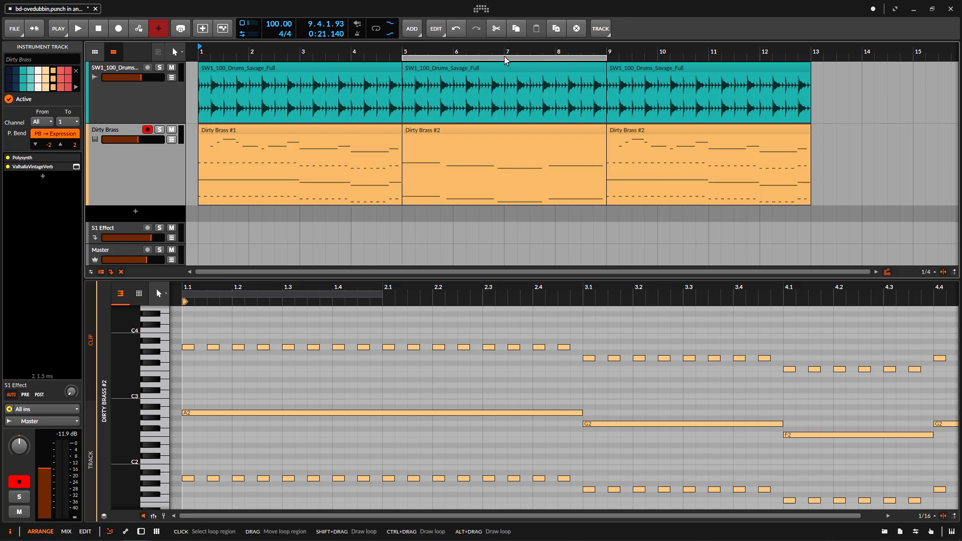
Shorten the loop region starting at 5.1.1.00 to 0.2.0.00, and extend its end to a length of 3.2.0.00
click(604, 57)
drag(603, 57, 425, 60)
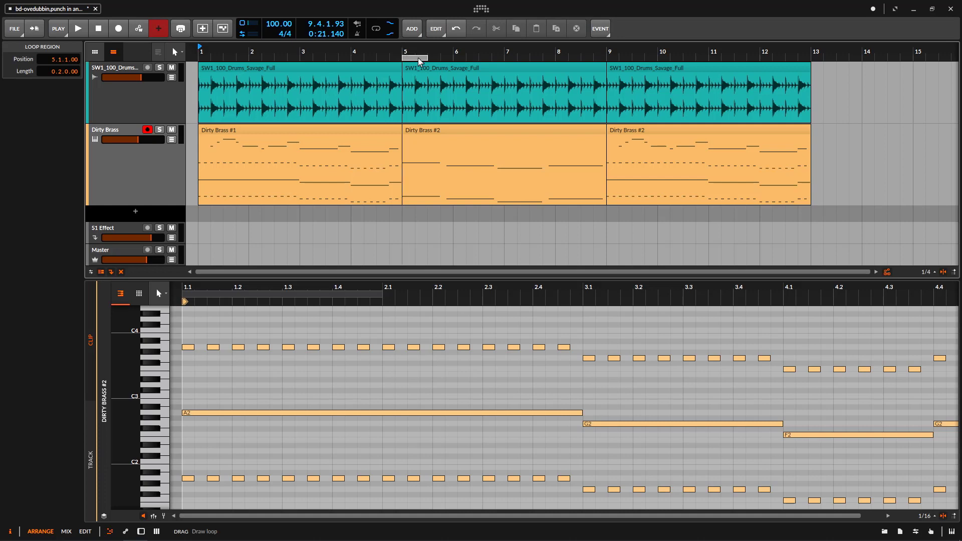
drag(427, 58, 583, 61)
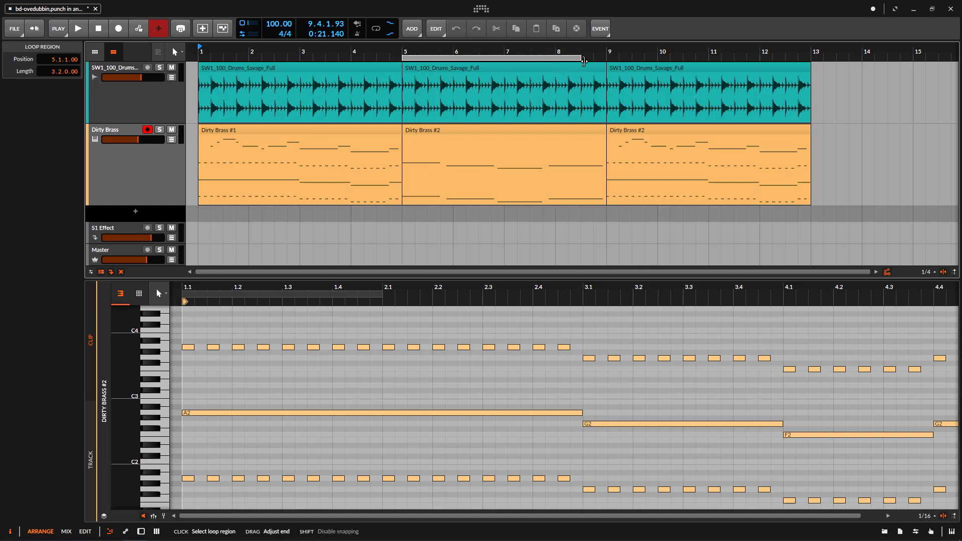
Delete the Dirty Brass clip in bars 5 to 8 and turn on looping for the four-bar region
click(482, 130)
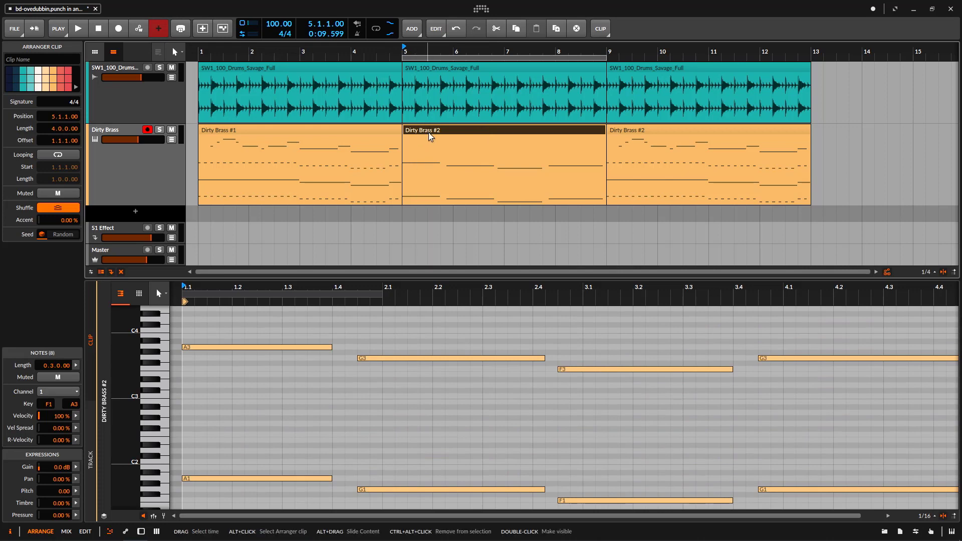
key(Delete)
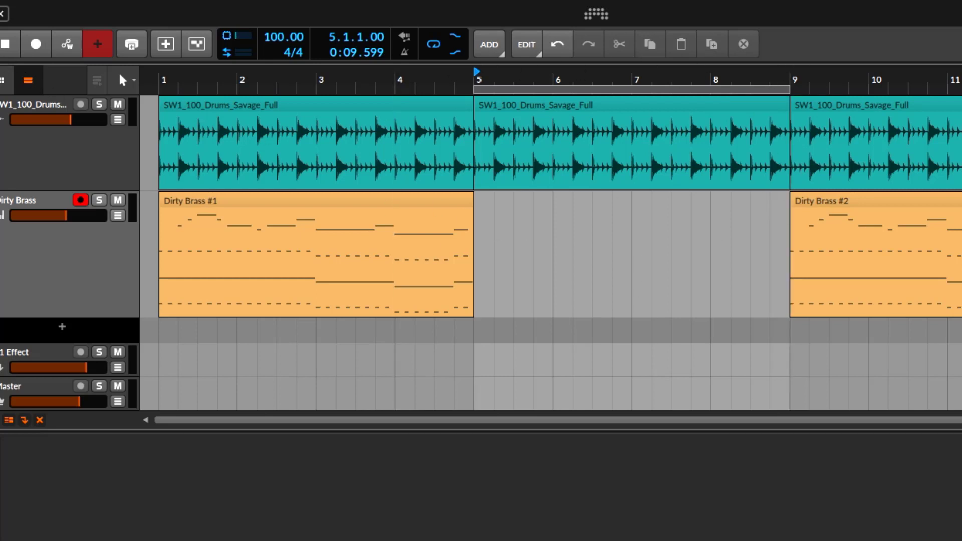
click(36, 44)
key(space)
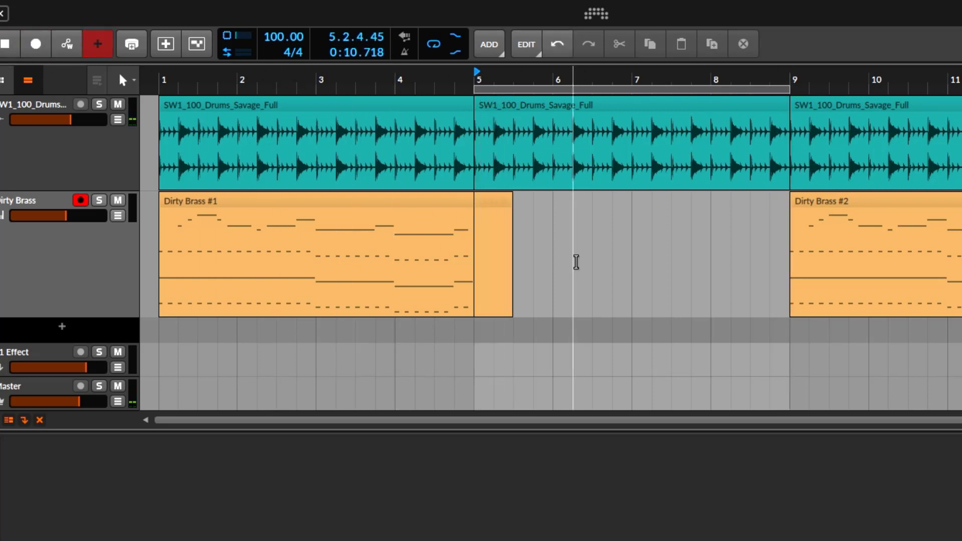
click(578, 268)
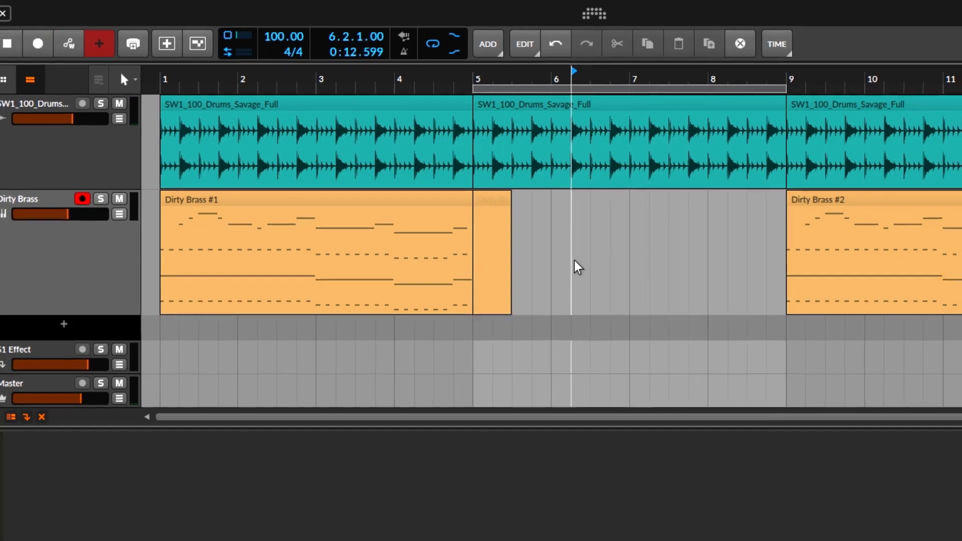
key(ctrl+z)
Play from 2.1.1.00, loop-record layered Dirty Brass notes into bars 5 to 8, turn looping off during the last pass, and stop playback
click(240, 79)
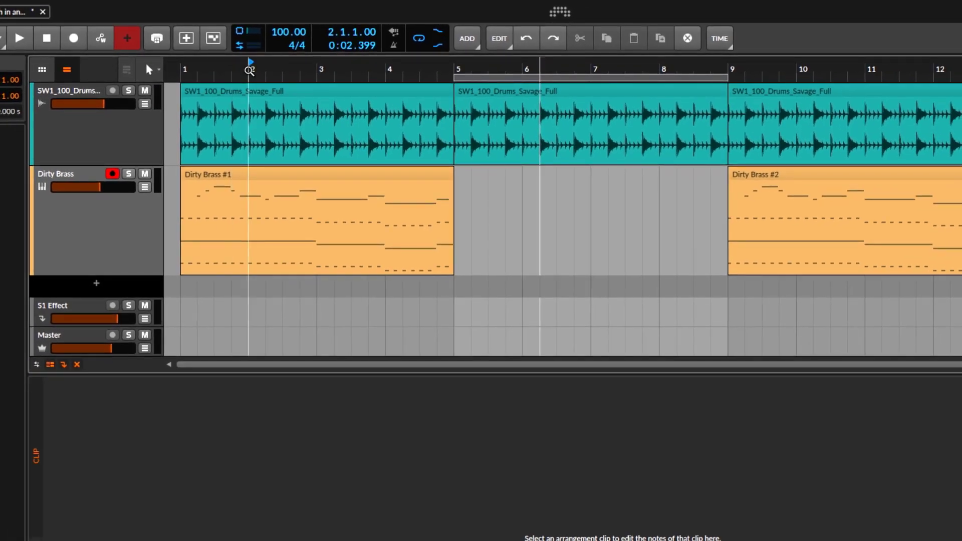
key(space)
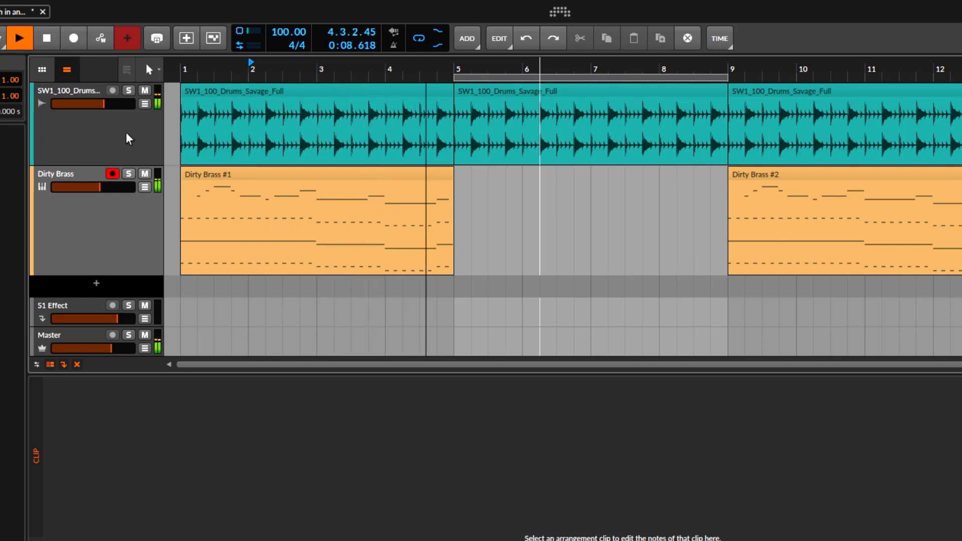
key(ctrl+r)
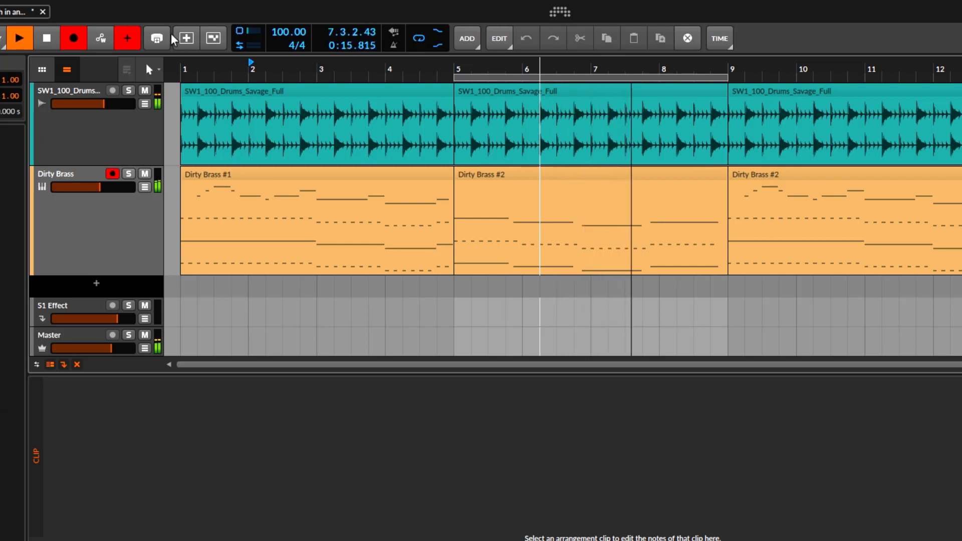
click(421, 42)
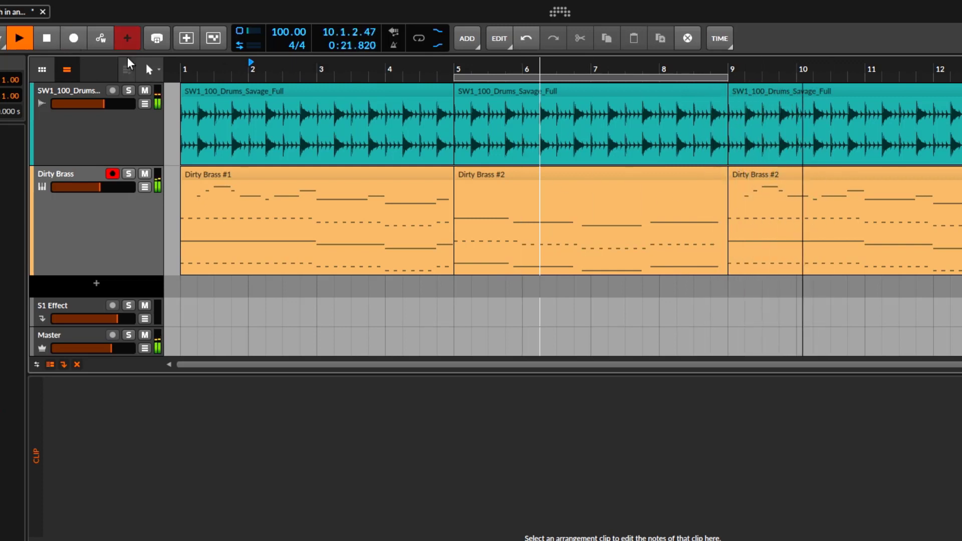
click(43, 43)
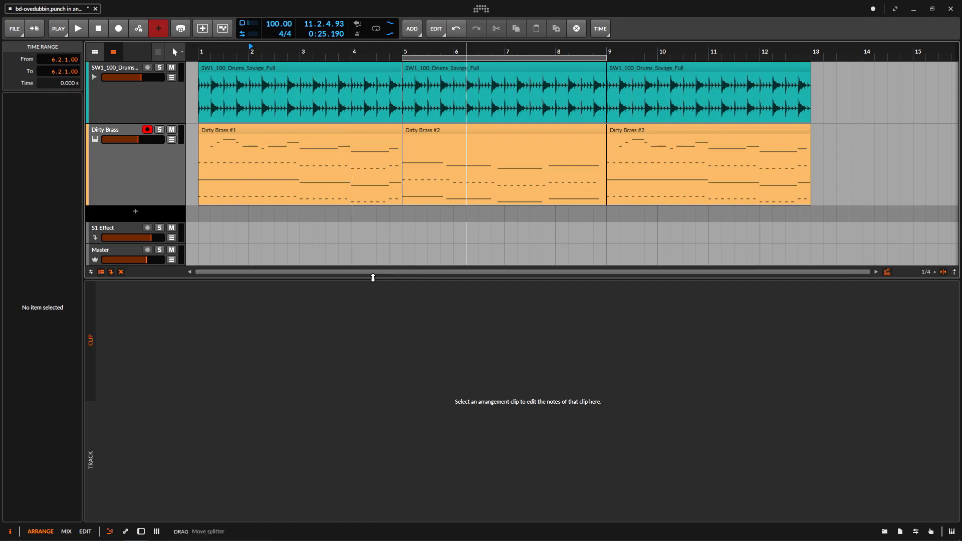
Collapse the clip detail editor so the arranger takes the full height, and briefly show and hide the clip launcher
drag(374, 279, 394, 522)
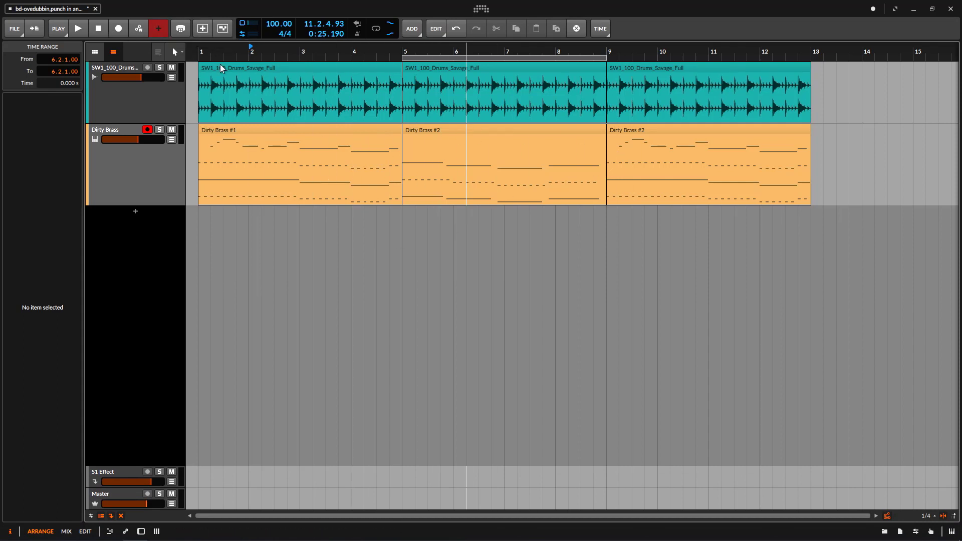
click(94, 53)
click(94, 53)
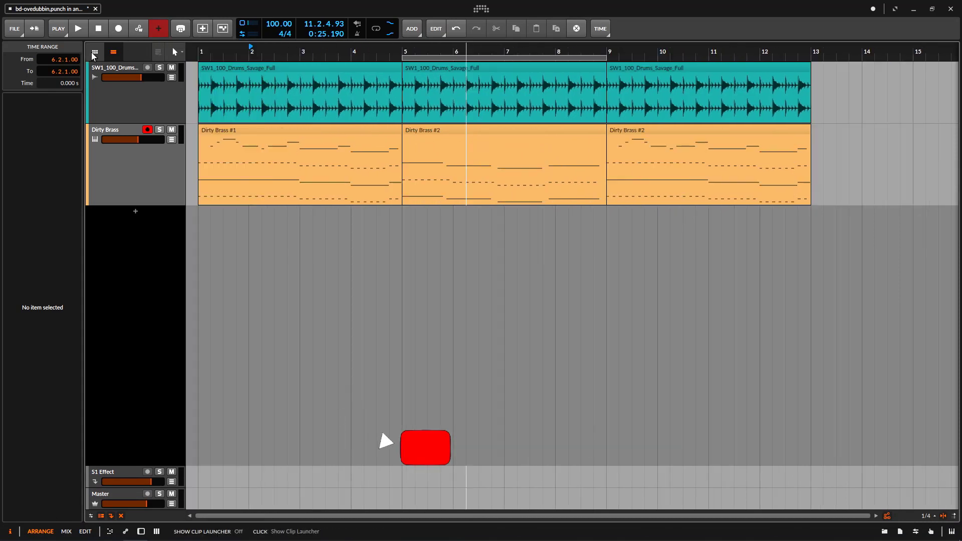